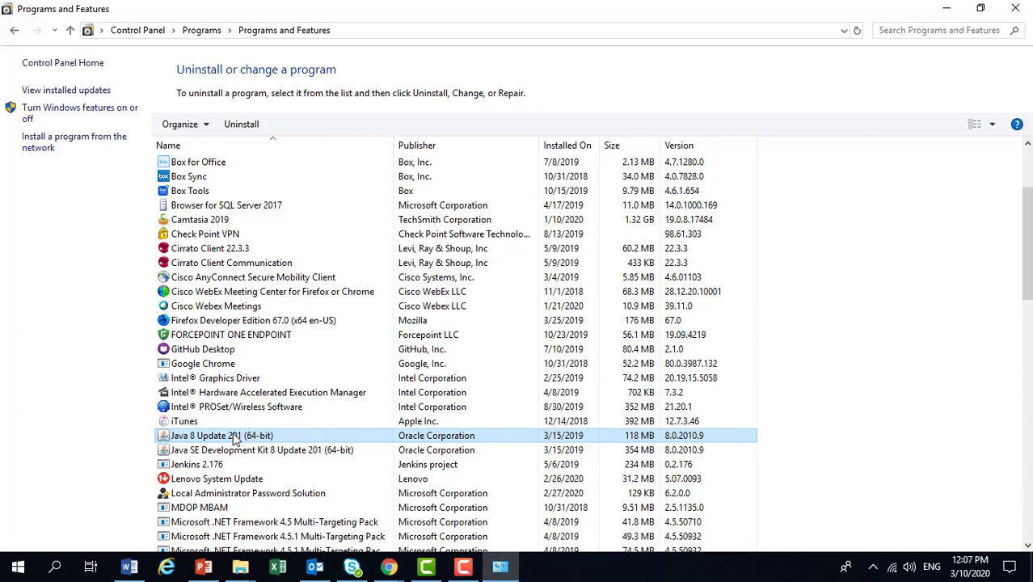
Uninstall Java 8 Update 201 (64-bit) and Java SE Development Kit 8 Update 201 (64-bit).
double_click(234, 437)
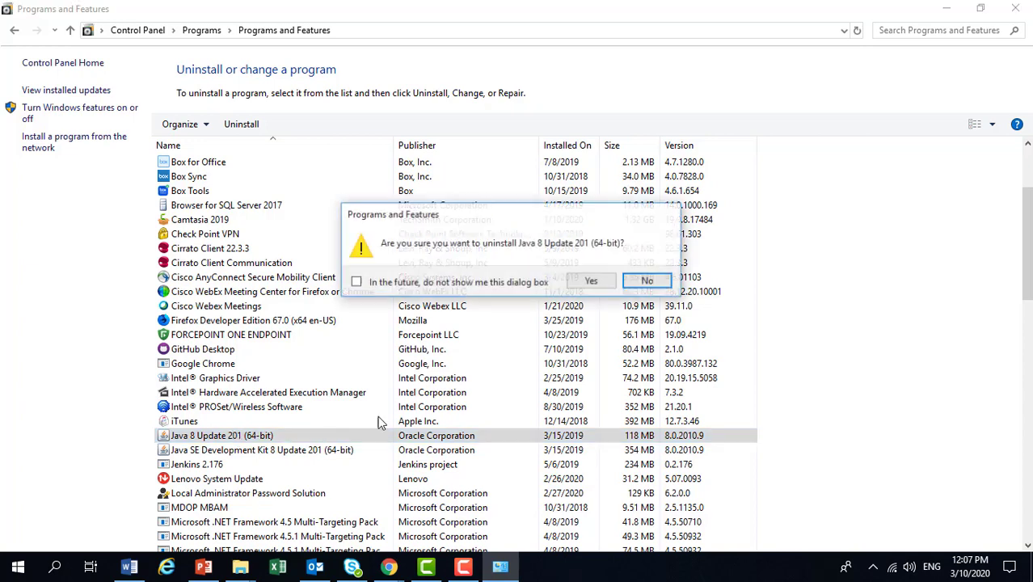
left_click(588, 283)
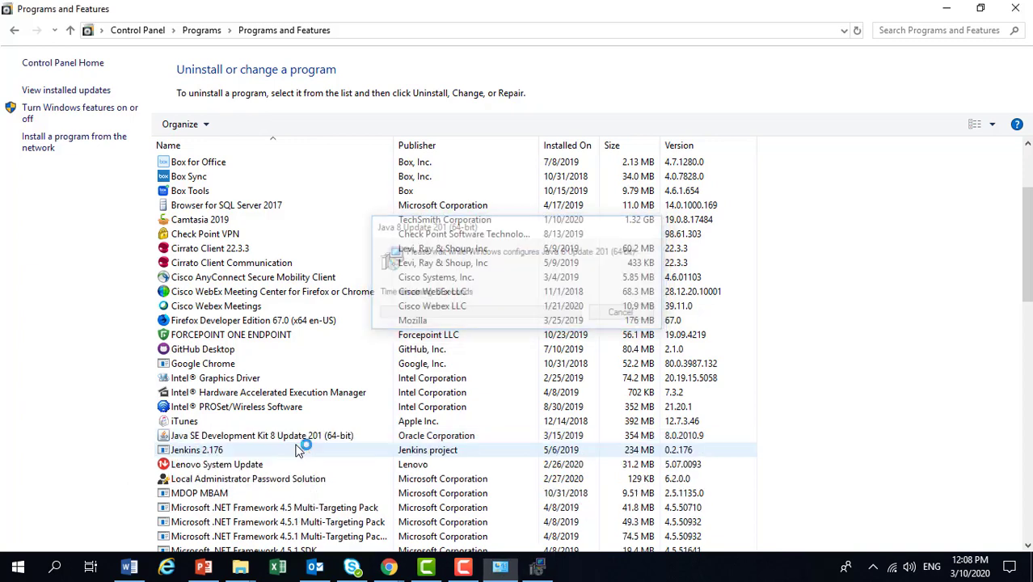
left_click(300, 437)
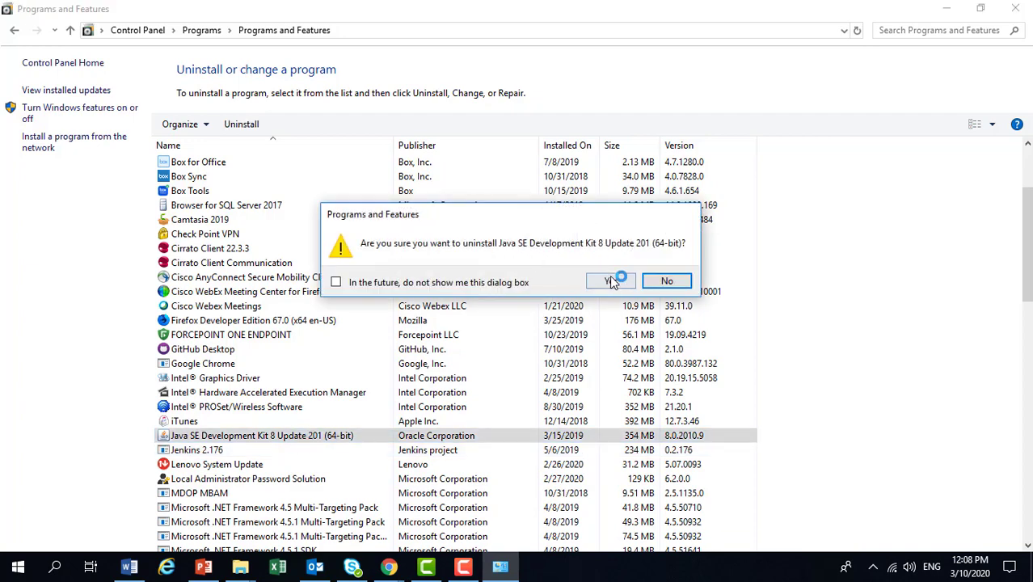
left_click(612, 282)
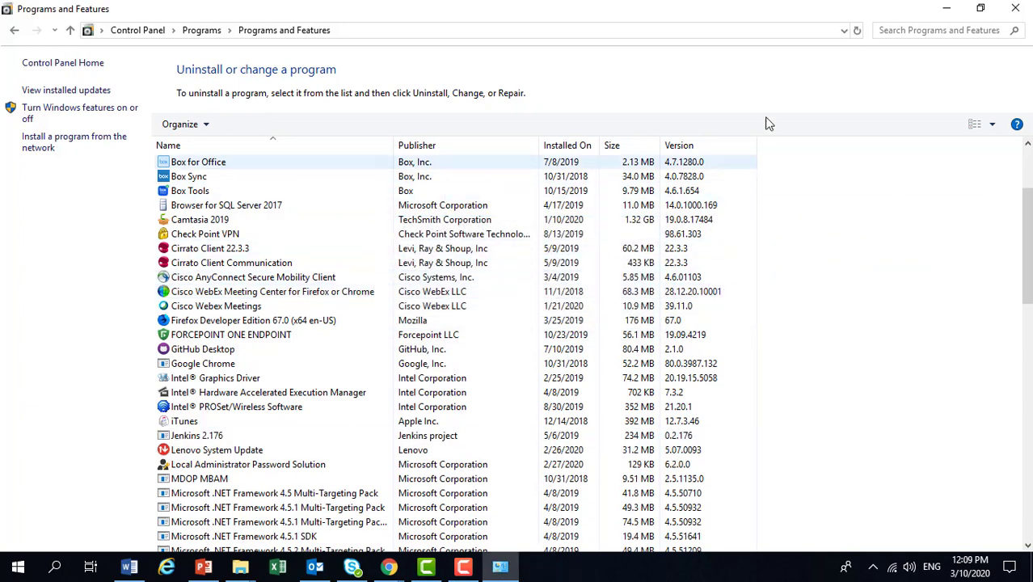
Search the installed programs for "java", then clear the search and close the Programs and Features window.
left_click(930, 30)
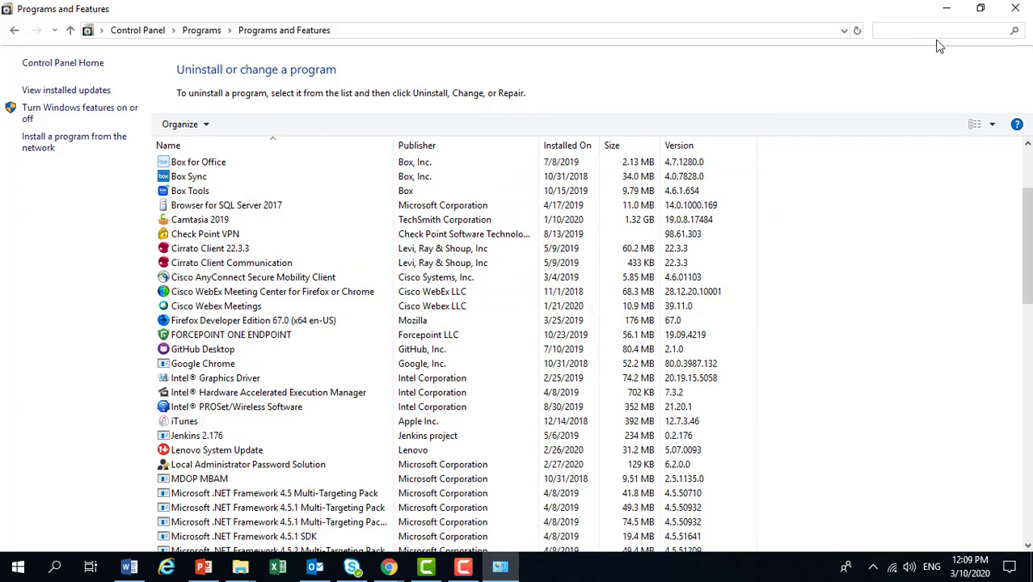
type("java")
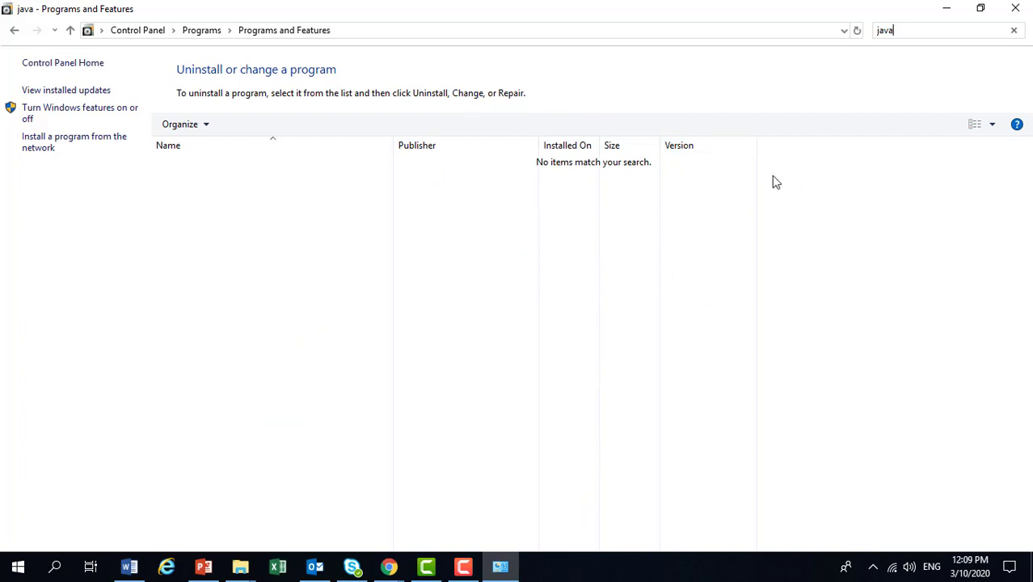
left_click(1013, 31)
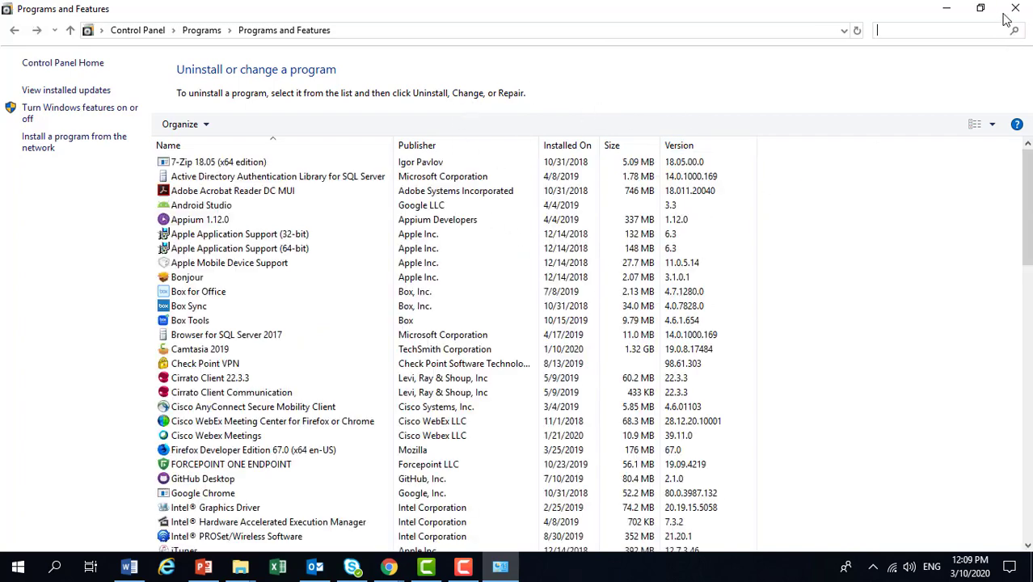
left_click(1015, 8)
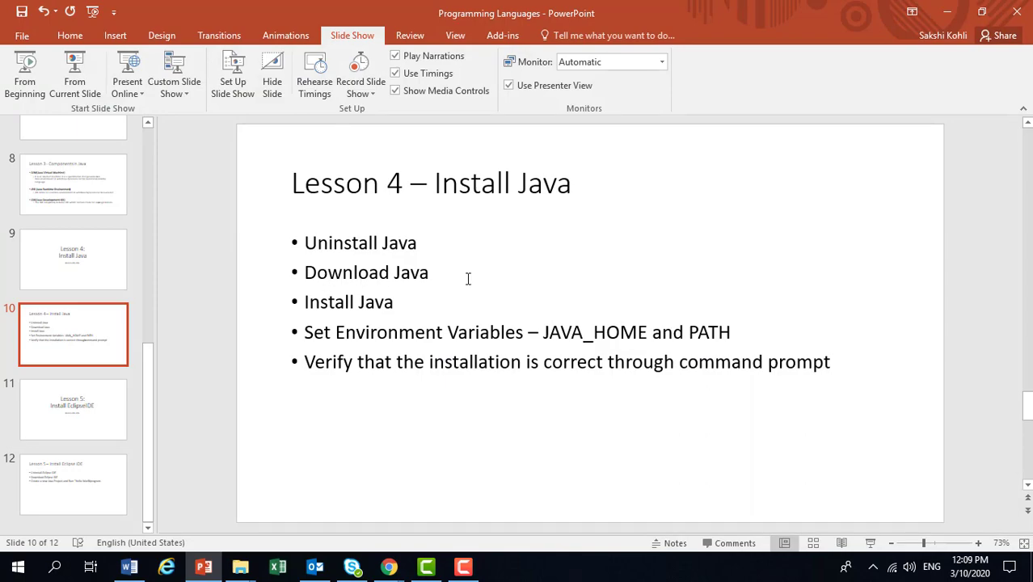
Switch to a new Google Chrome window.
mouse_move(389, 566)
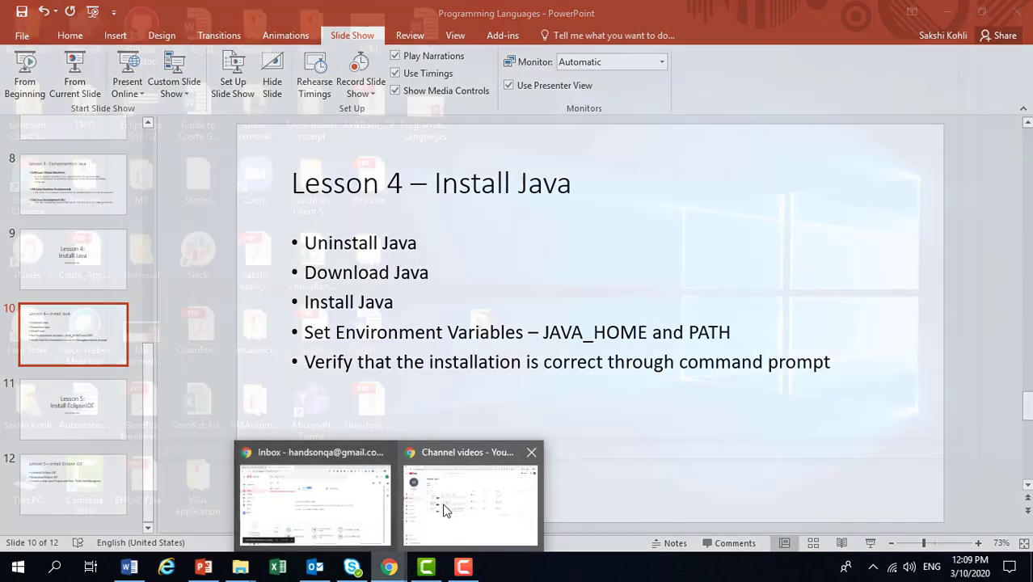
left_click(444, 505)
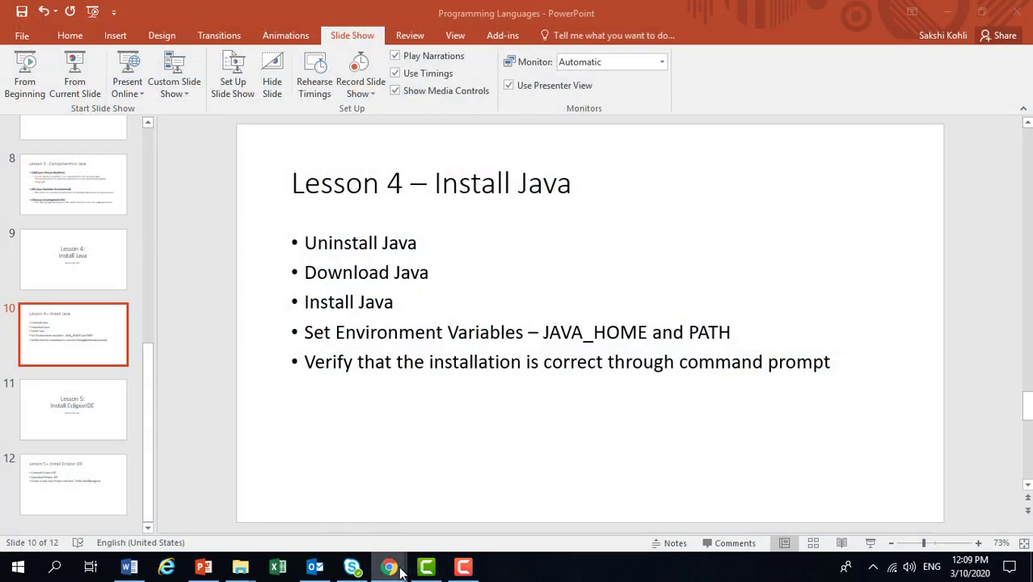
mouse_move(394, 566)
left_click(18, 566)
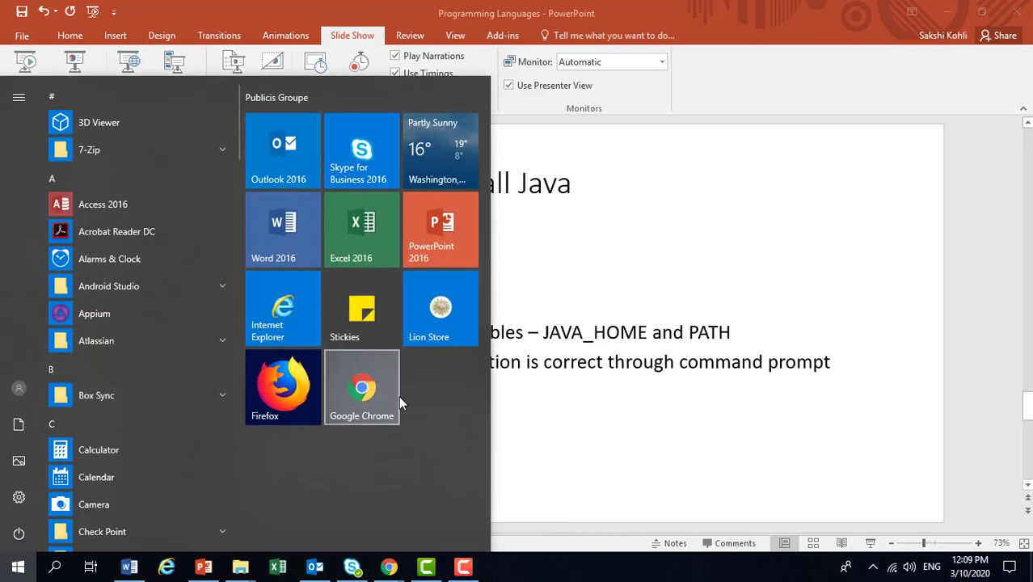
left_click(356, 393)
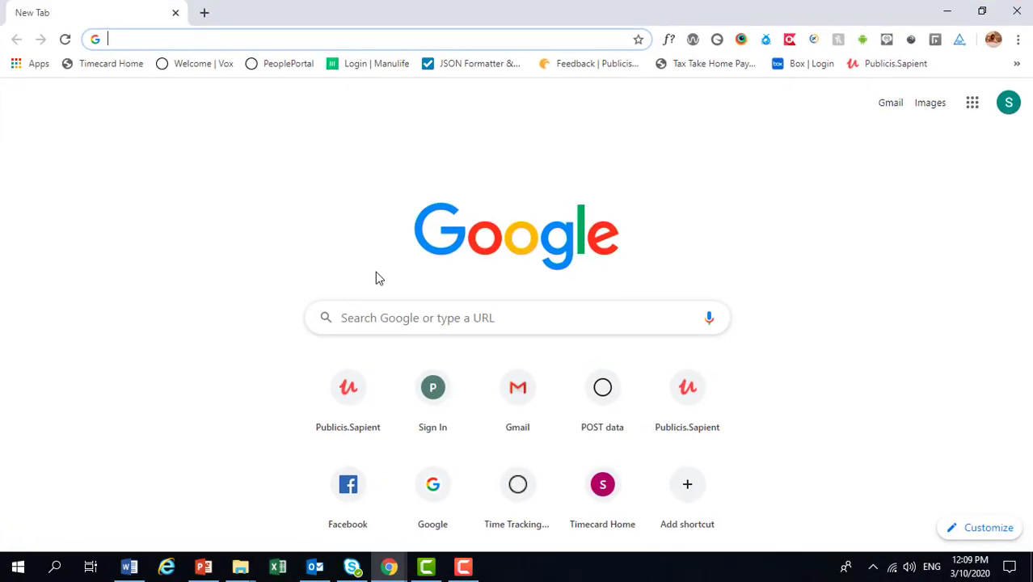
Search Google for "download java jdk".
left_click(363, 328)
type("downl")
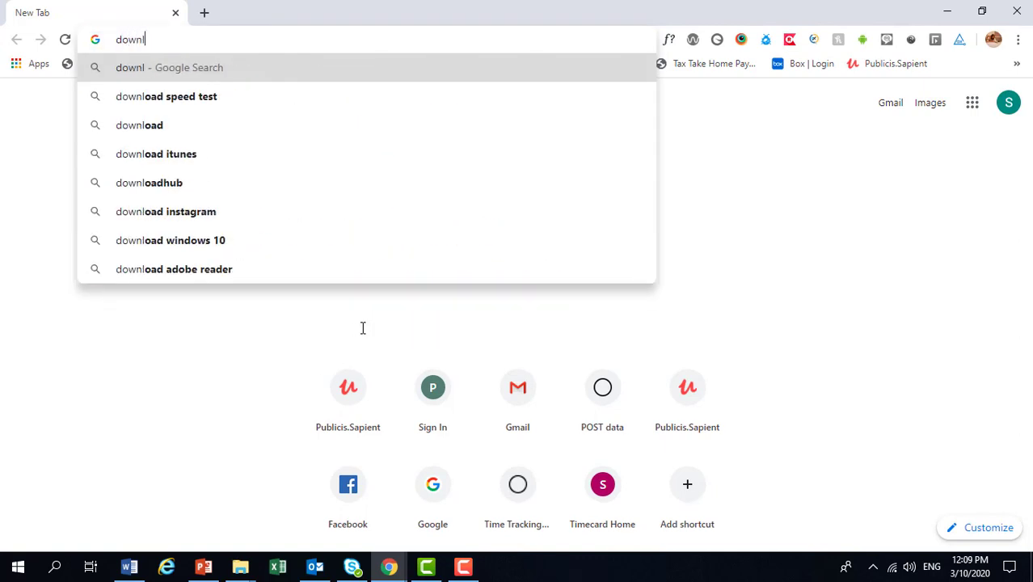
type("oad java")
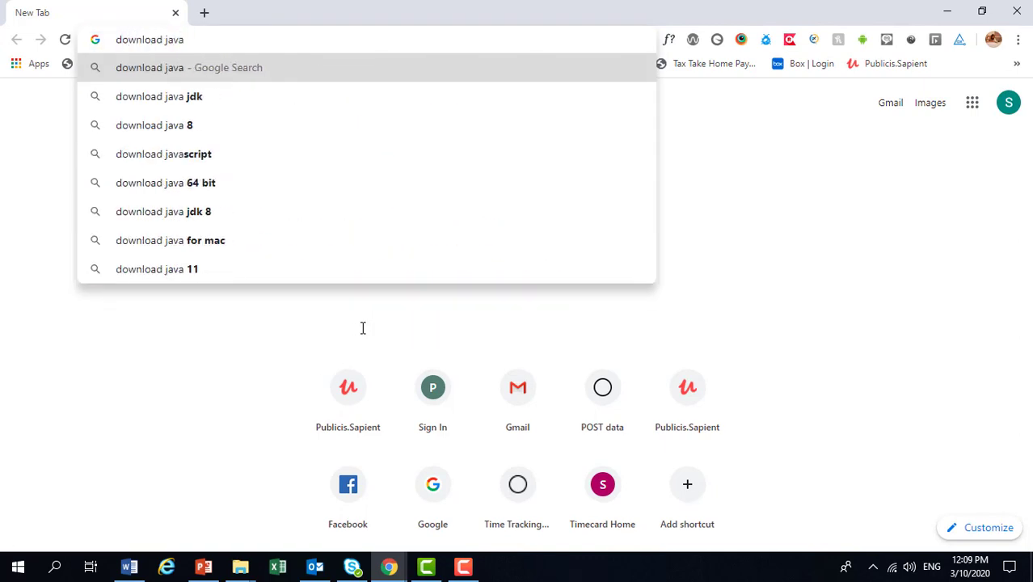
key("Down")
key("Return")
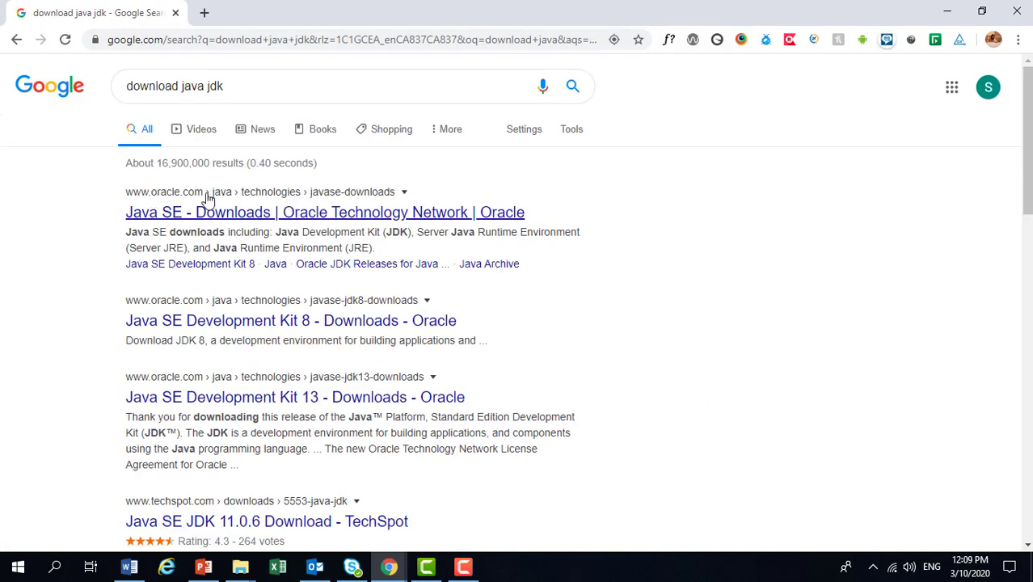
Open Oracle's Java SE Downloads page from the search results and go to the Java SE 13 JDK download page.
left_click(350, 213)
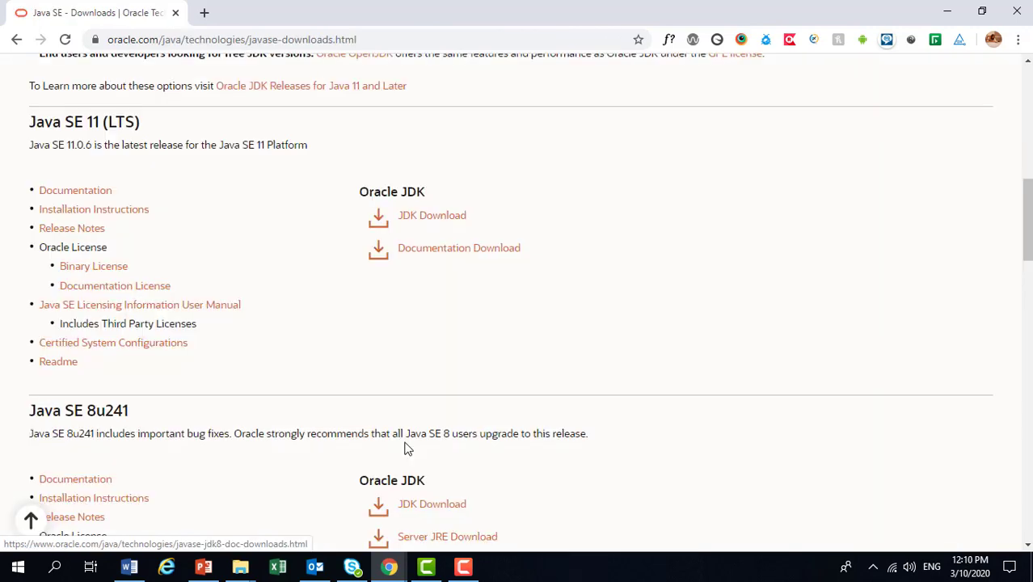
scroll(405, 444, "up", 6)
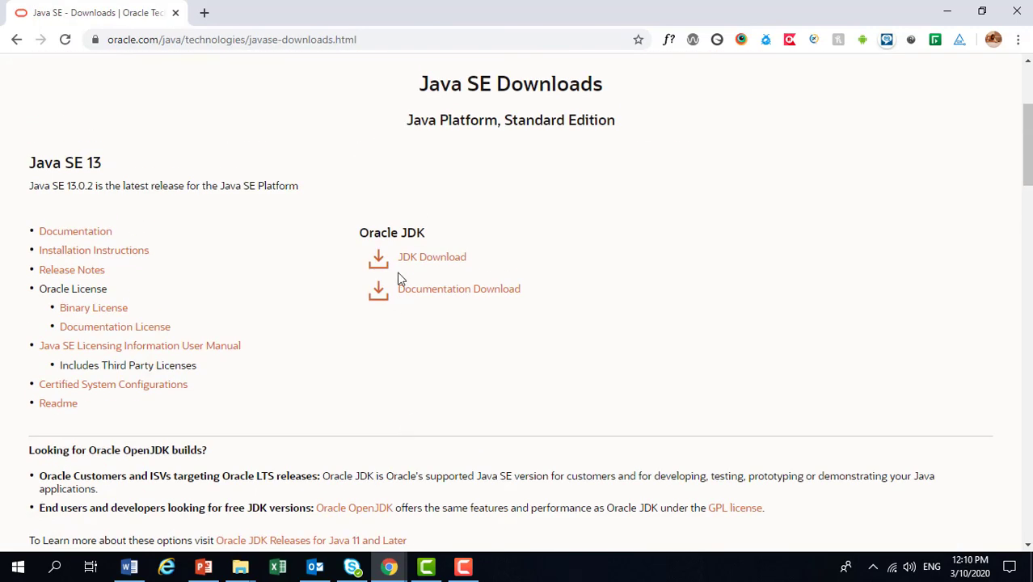
left_click(435, 259)
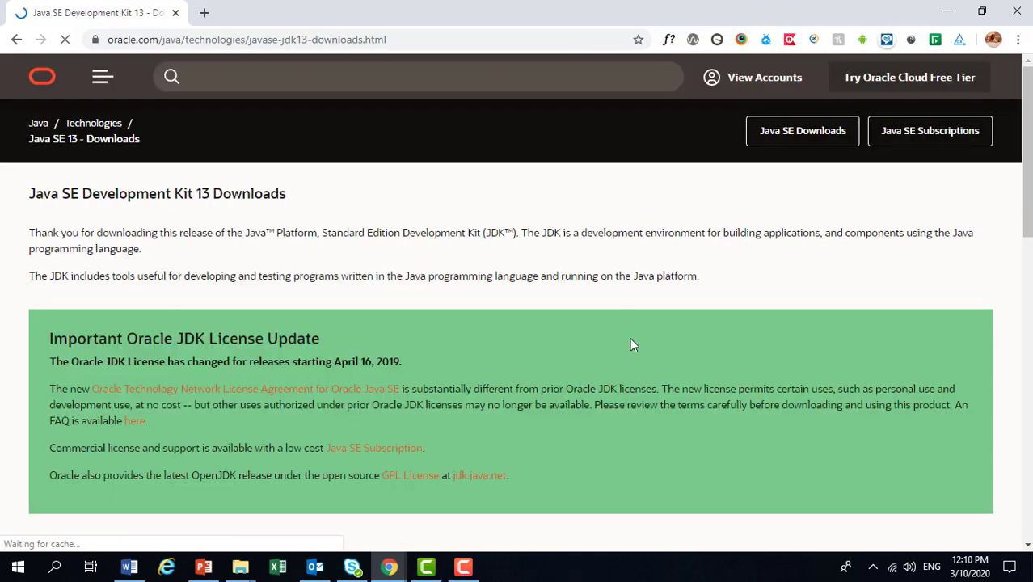
Download the Windows x64 Installer jdk-13.0.2_windows-x64_bin.exe, accepting the Oracle license agreement, and dismiss the license dialog.
scroll(660, 358, "down", 3)
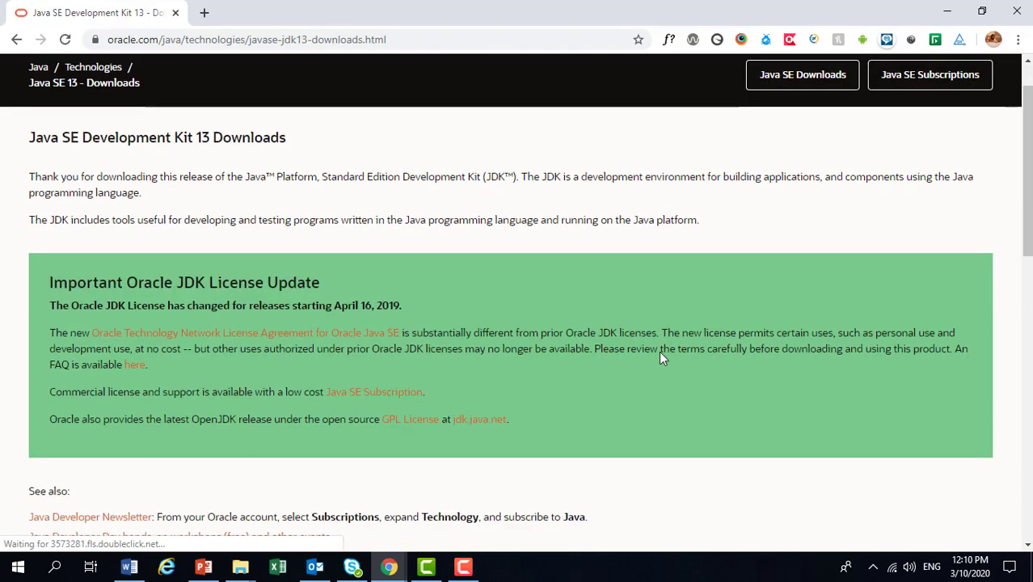
scroll(659, 358, "down", 2)
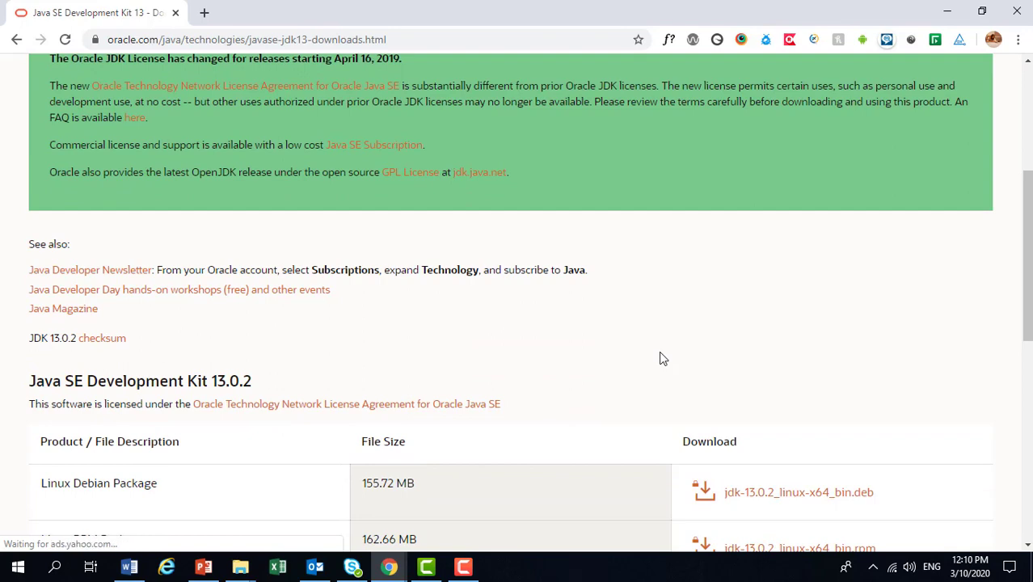
scroll(659, 358, "down", 2)
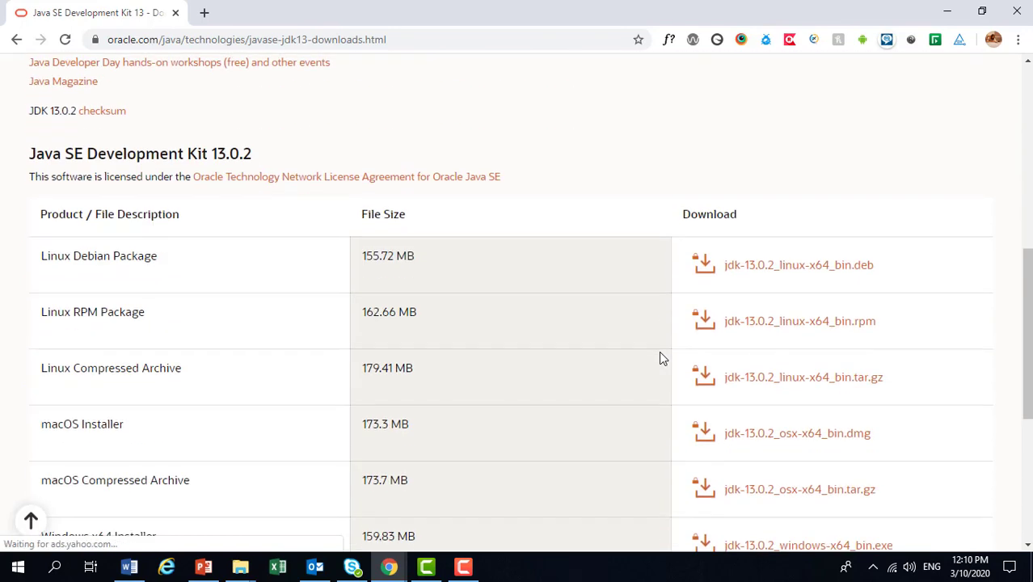
scroll(659, 358, "down", 3)
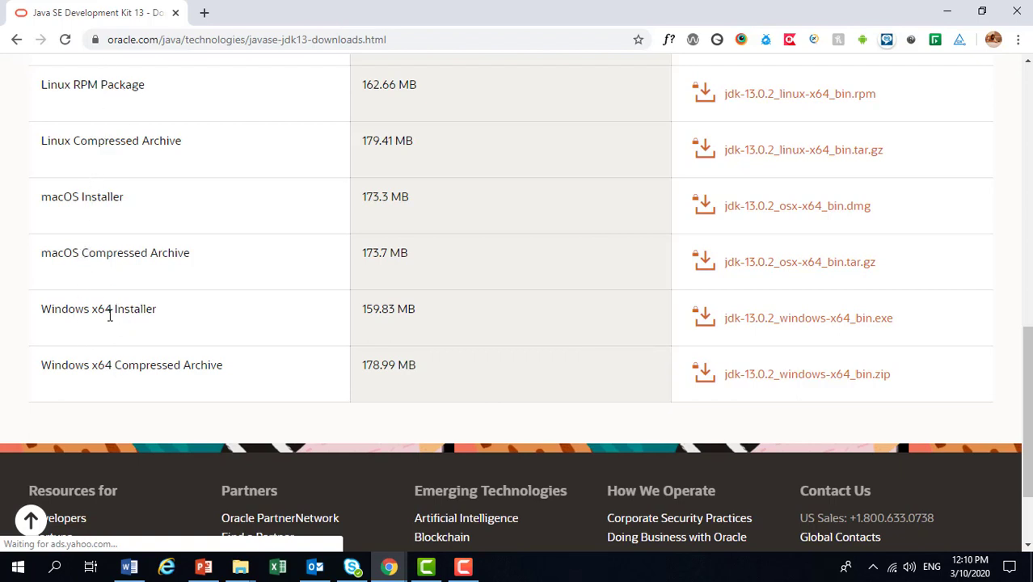
left_click(821, 320)
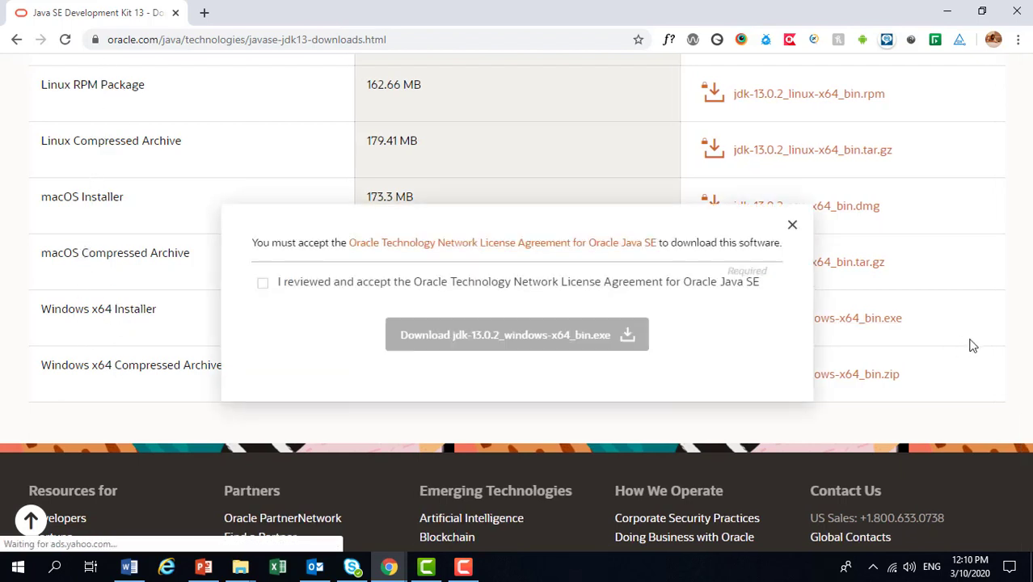
left_click(263, 283)
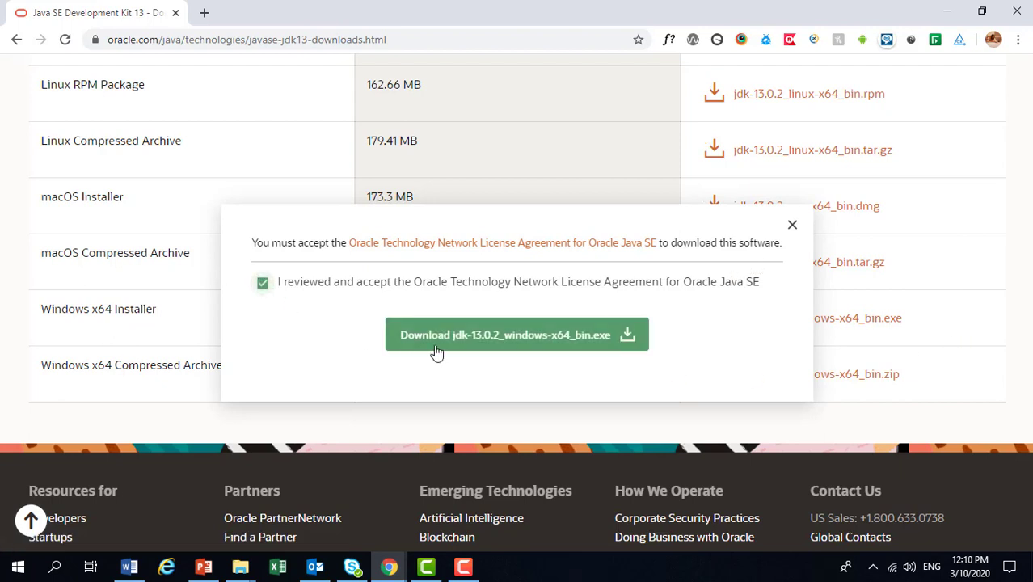
left_click(475, 341)
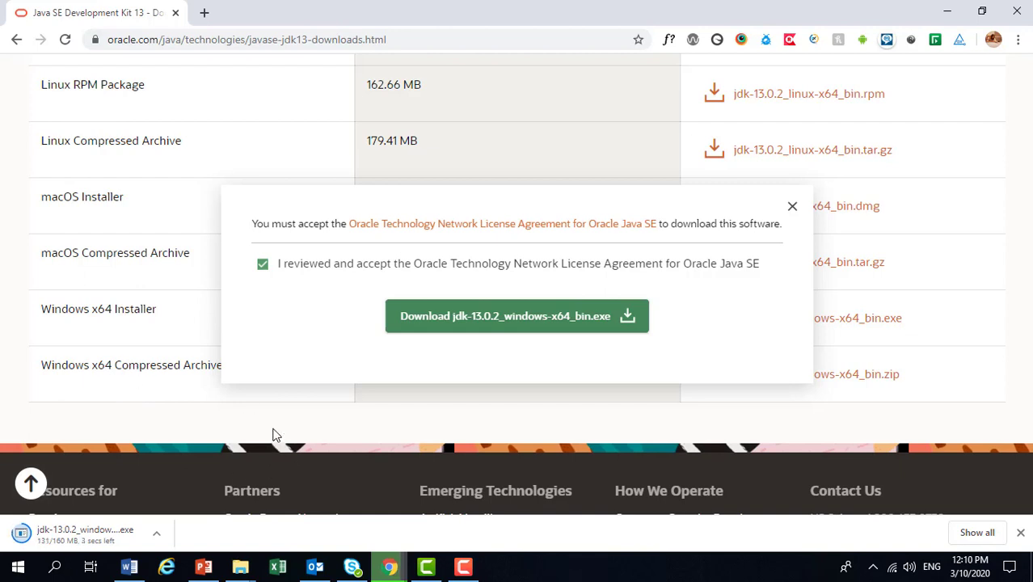
left_click(792, 209)
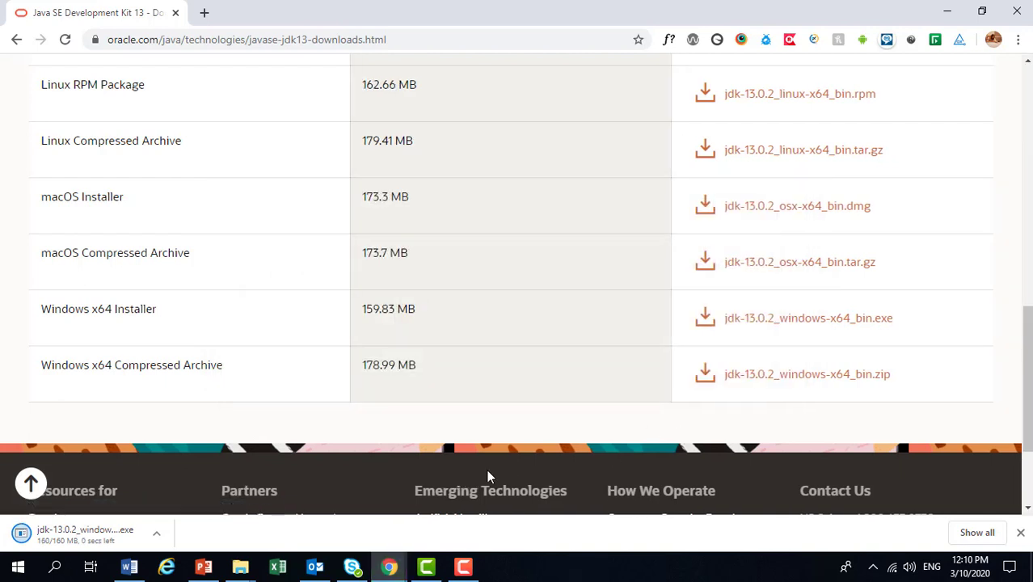
Run the downloaded installer and install Java SE Development Kit 13.0.2 to C:\Program Files\Java\jdk-13.0.2\, then close the setup wizard.
left_click(87, 534)
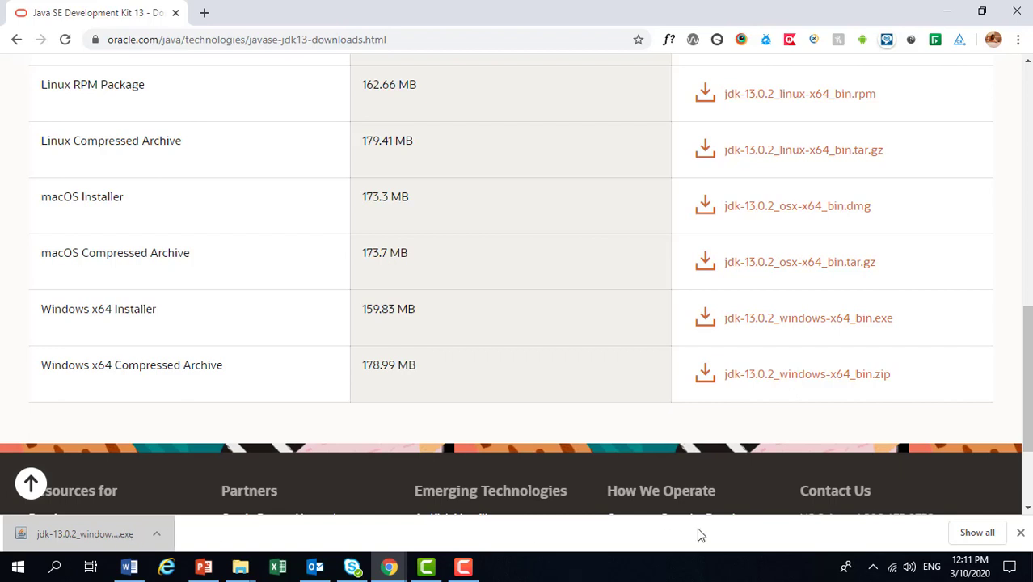
left_click(90, 532)
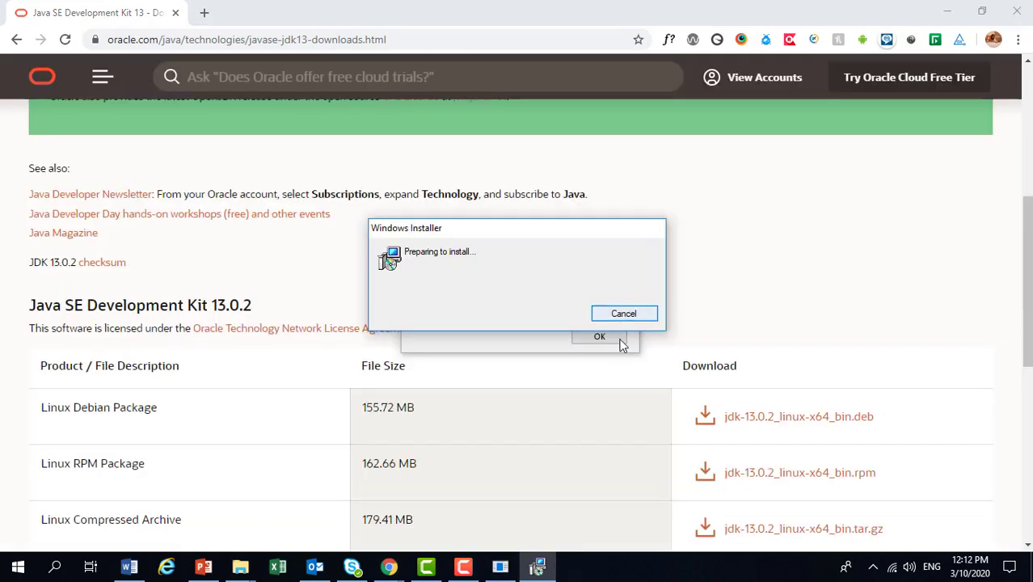
left_click(618, 342)
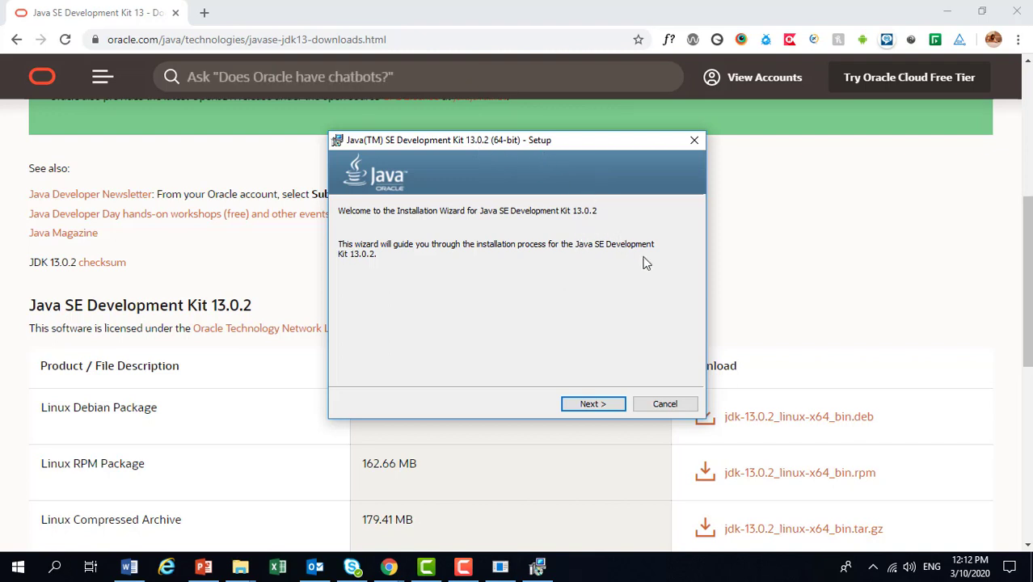
left_click(591, 408)
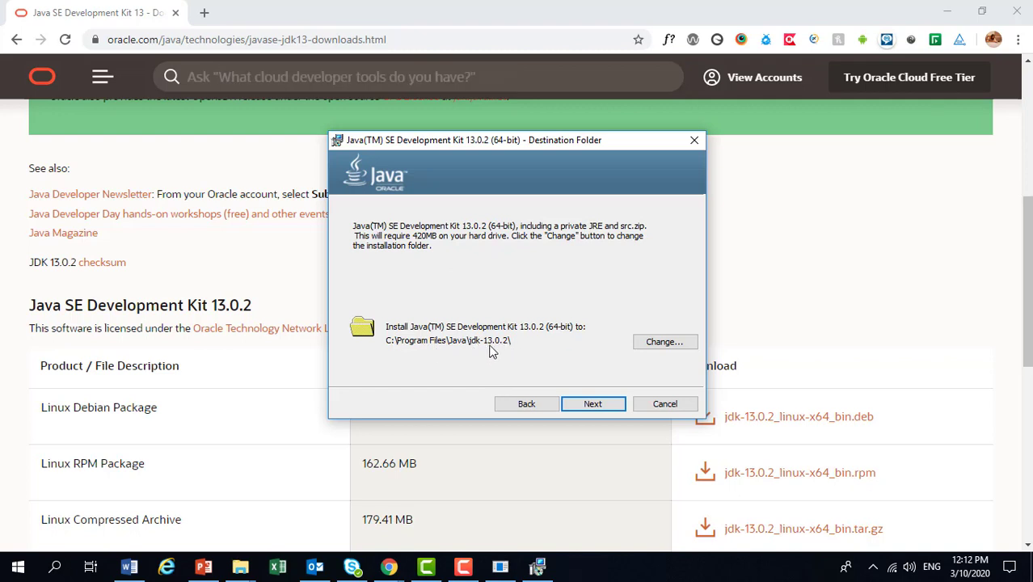
left_click(595, 403)
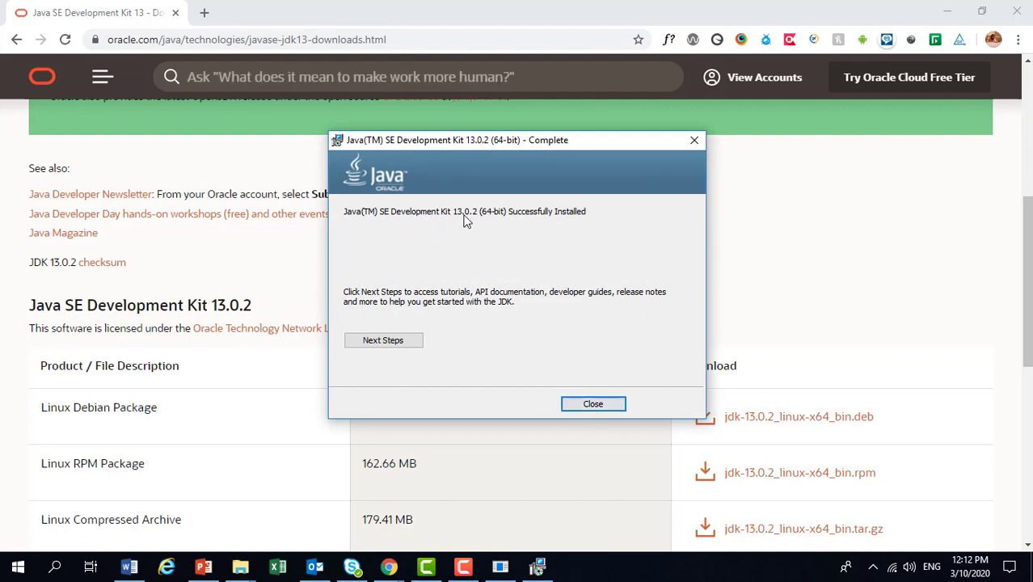
left_click(591, 405)
left_click(597, 335)
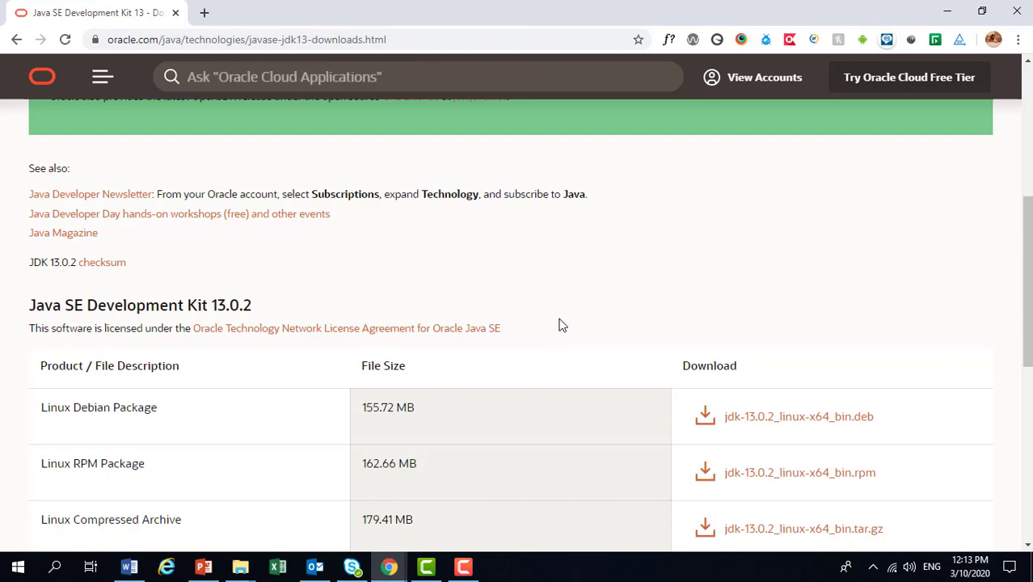
Search Windows for "control" and open the Control Panel.
left_click(29, 572)
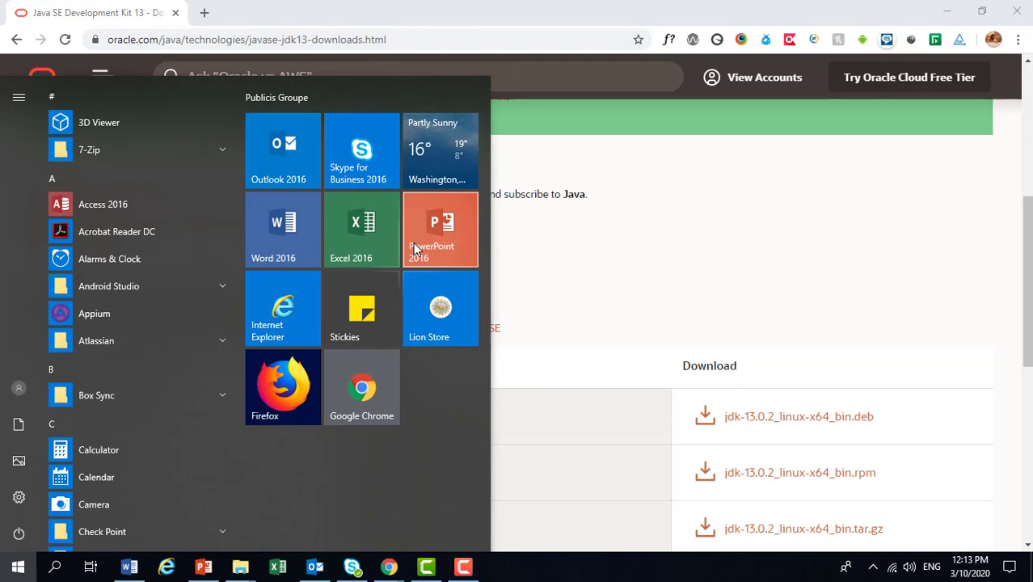
type("c")
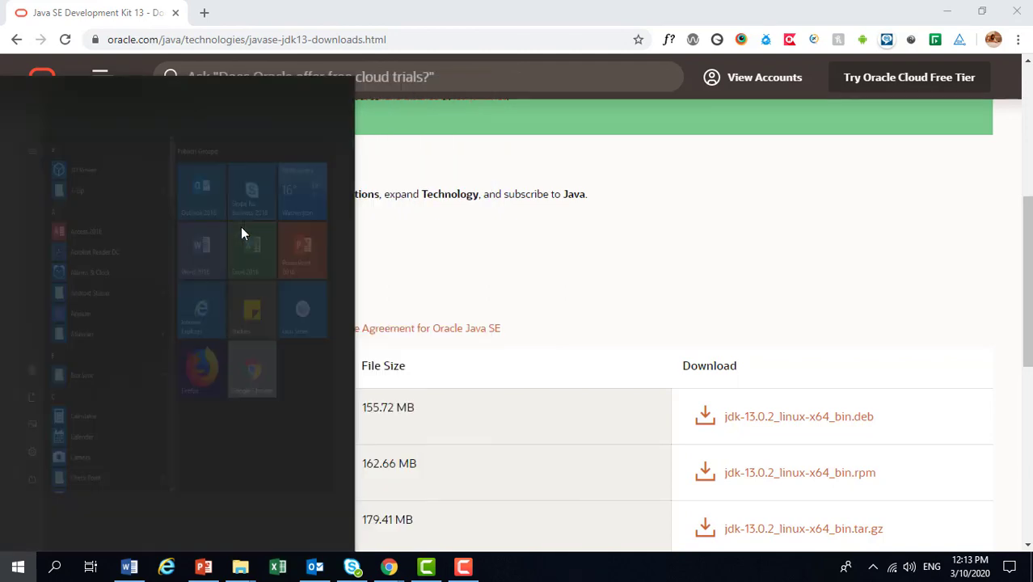
type("ontrol")
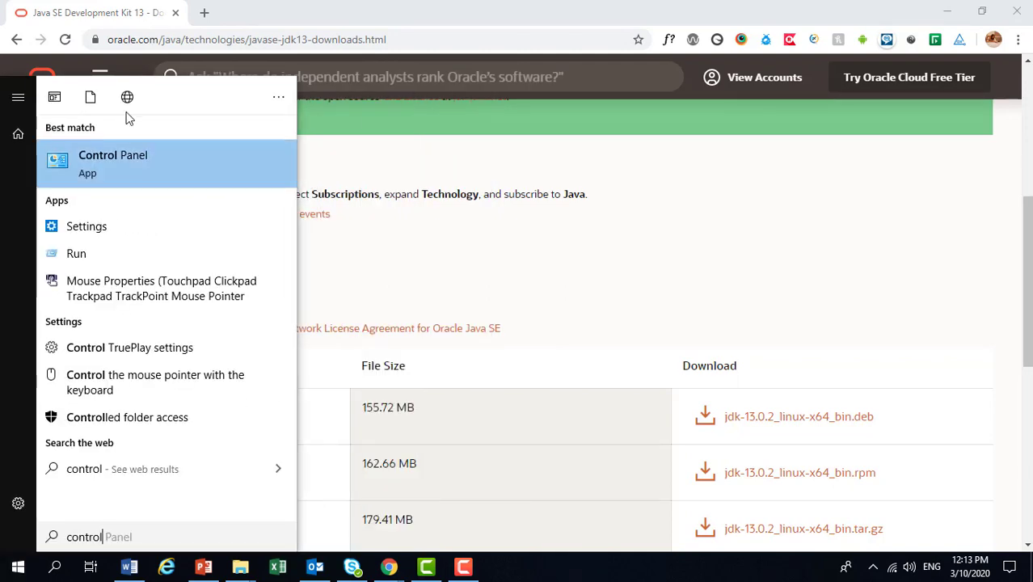
left_click(134, 169)
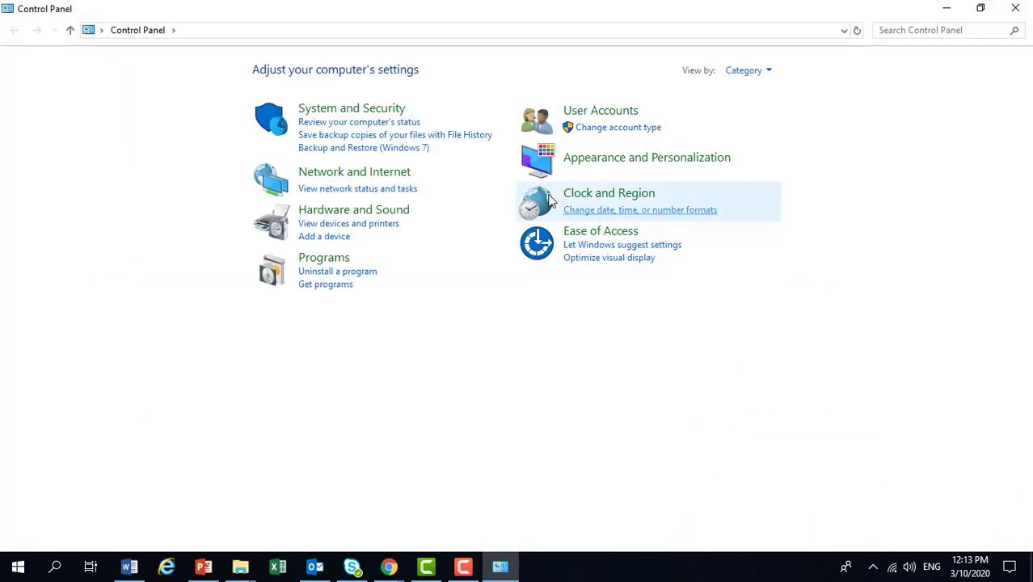
Find Java(TM) SE Development Kit 13.0.2 (64-bit) among the installed programs, and check the Lesson 4 – Install Java slide in PowerPoint.
left_click(328, 262)
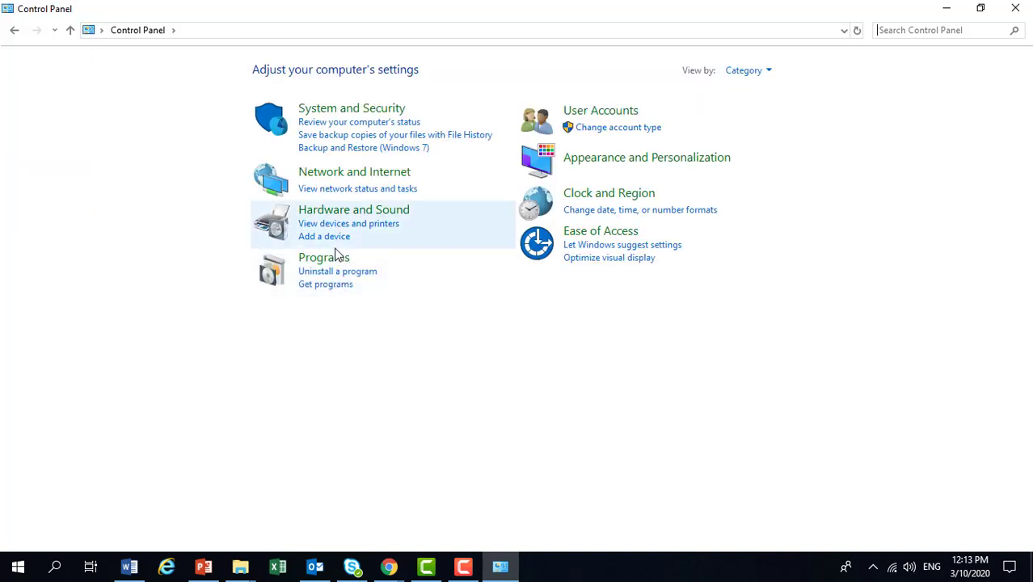
left_click(339, 257)
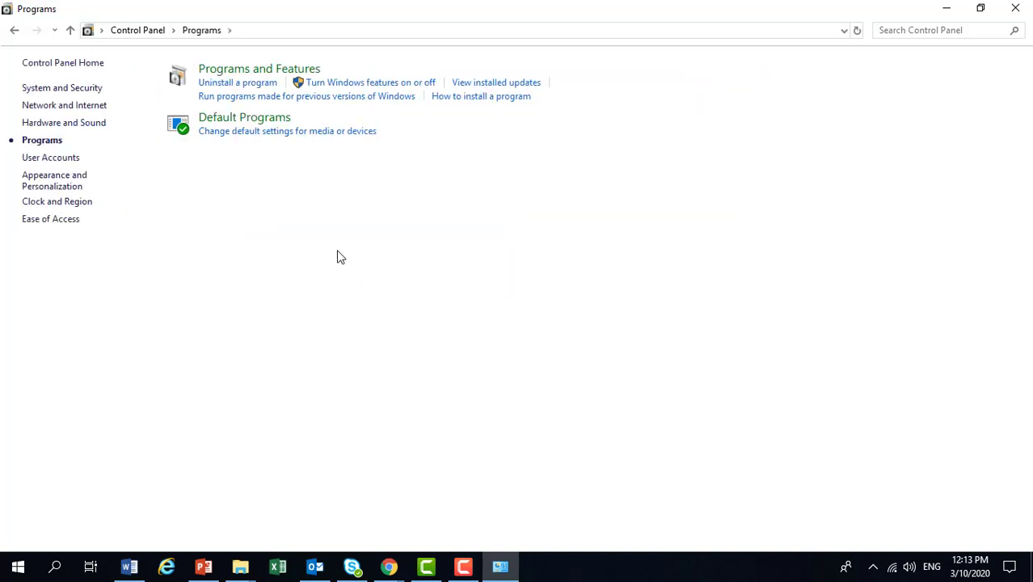
left_click(240, 83)
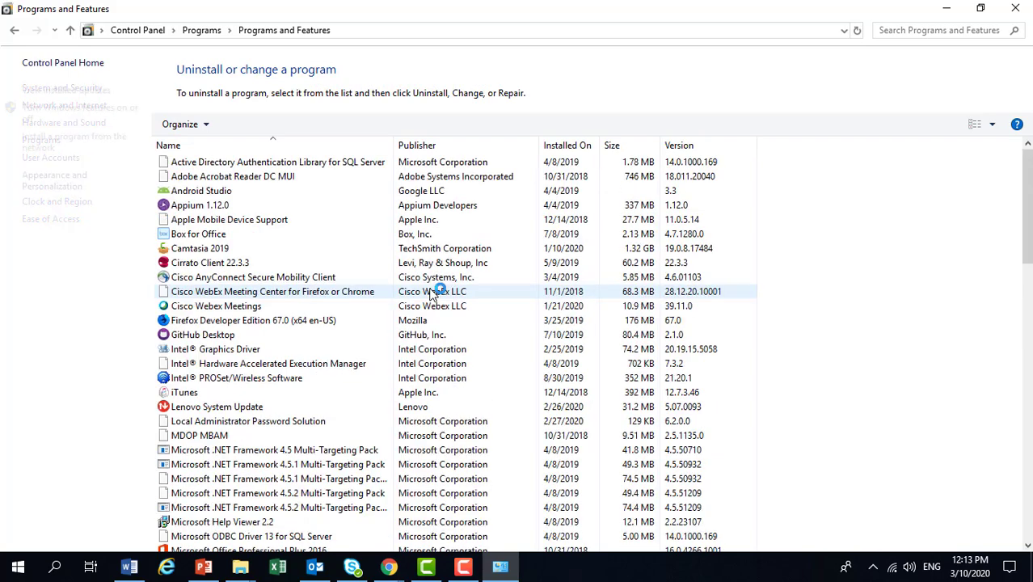
scroll(350, 346, "down", 4)
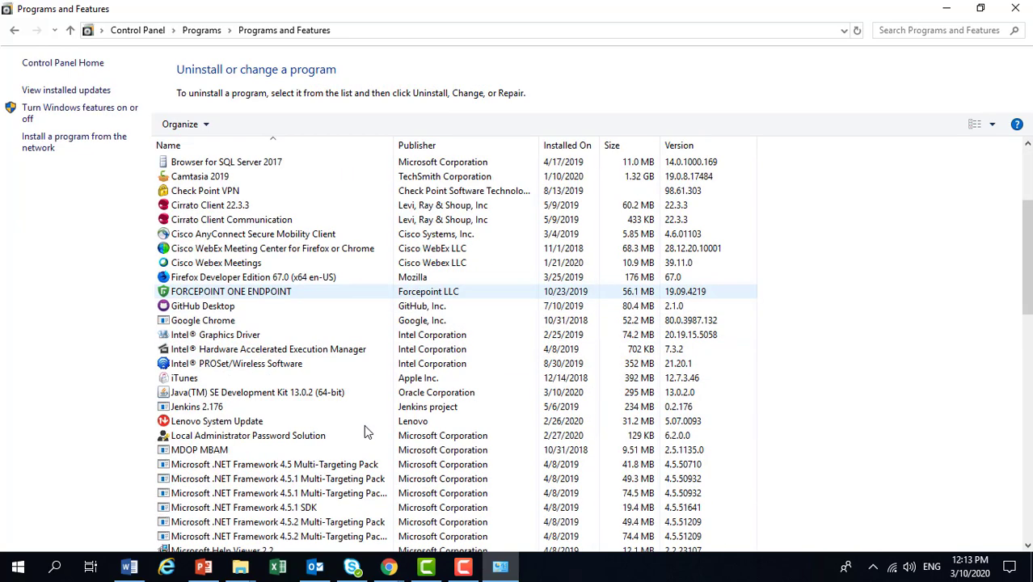
left_click(214, 395)
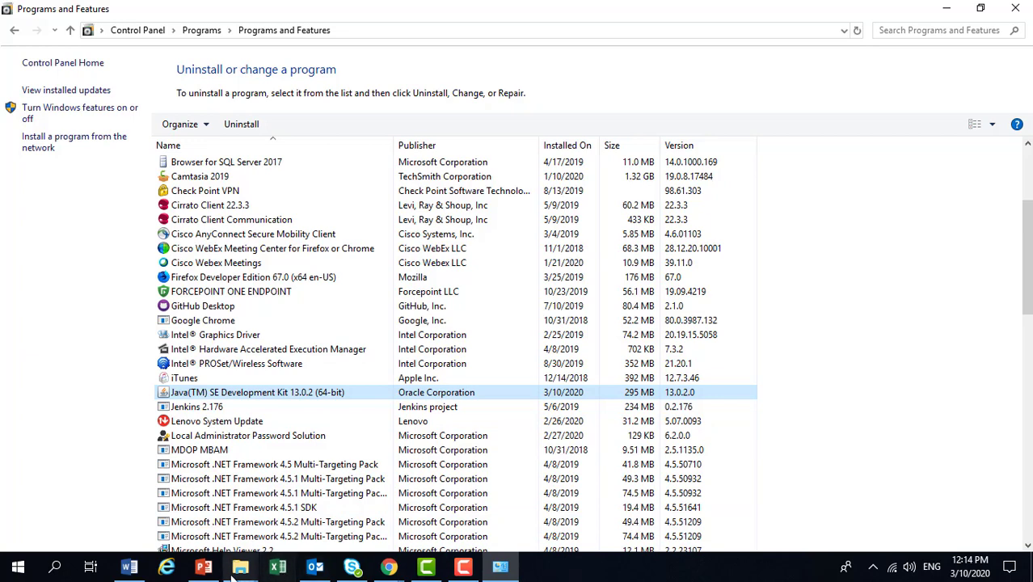
left_click(204, 566)
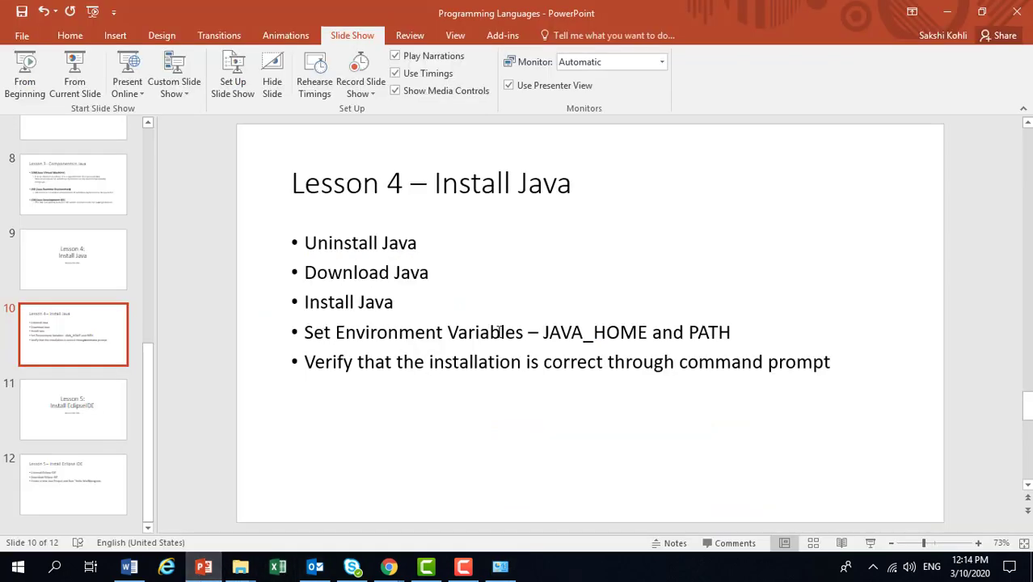
left_click(949, 12)
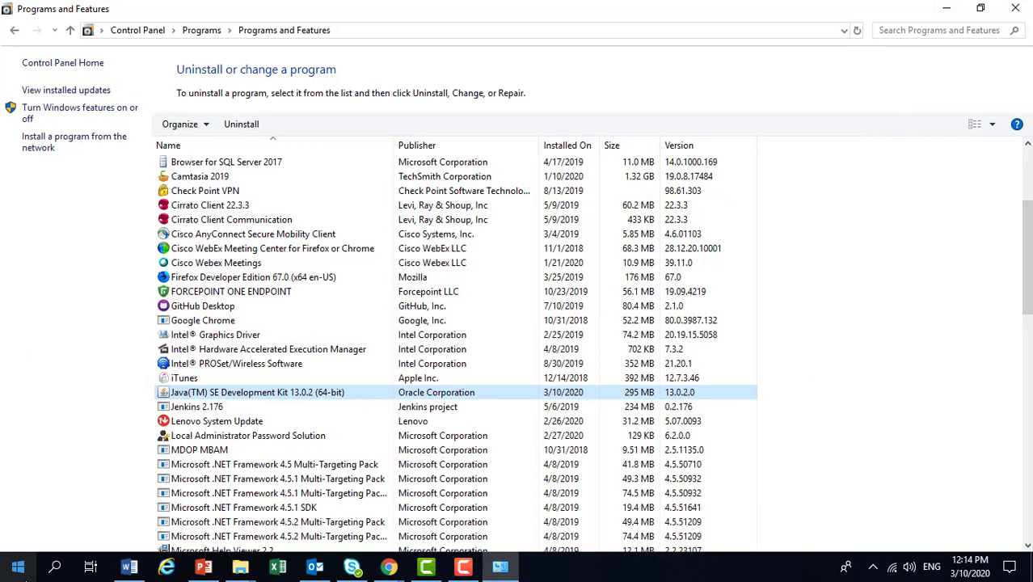
Launch the Windows Run dialog and use it to open the C: drive in File Explorer.
left_click(18, 567)
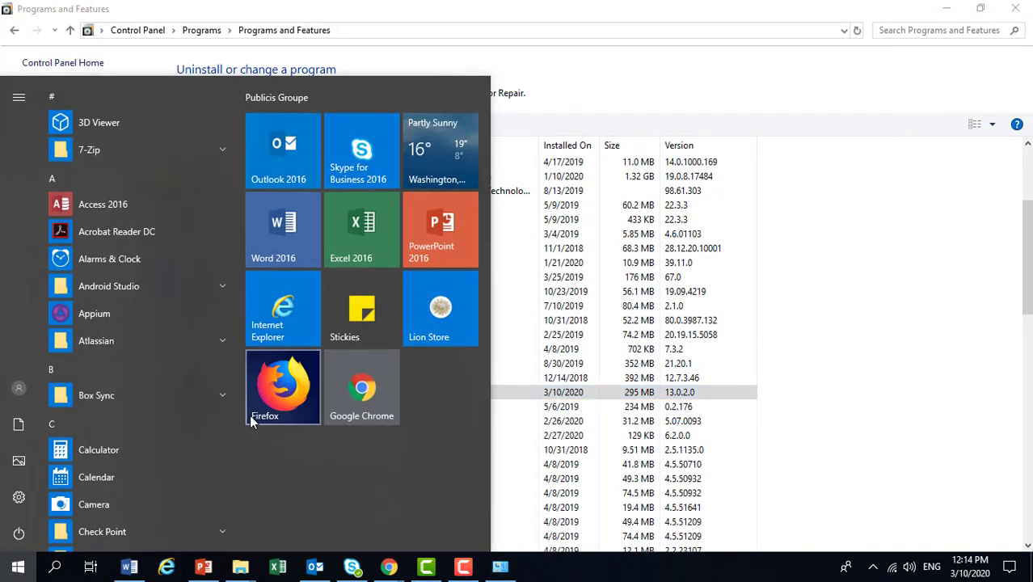
type("run")
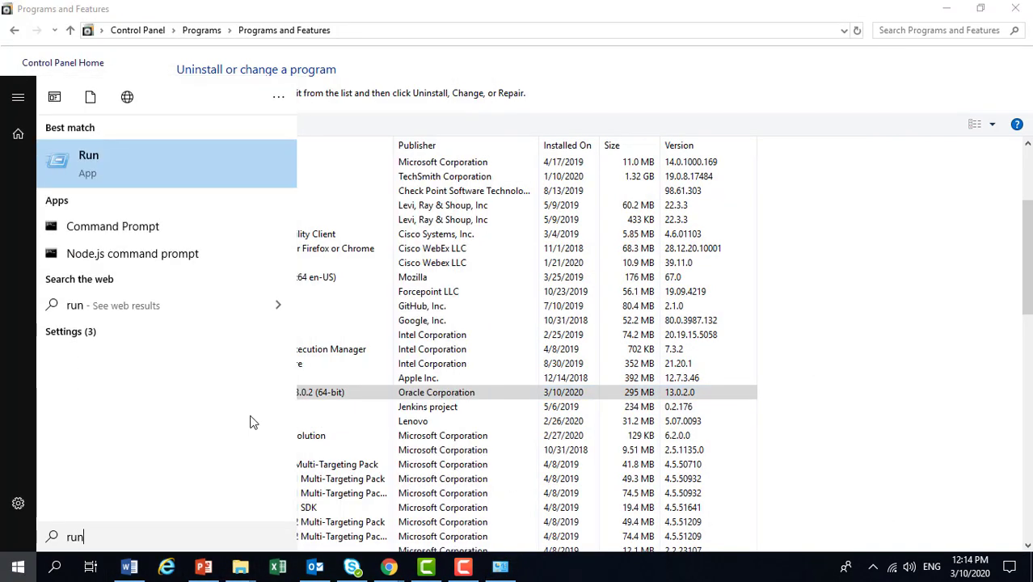
key("Return")
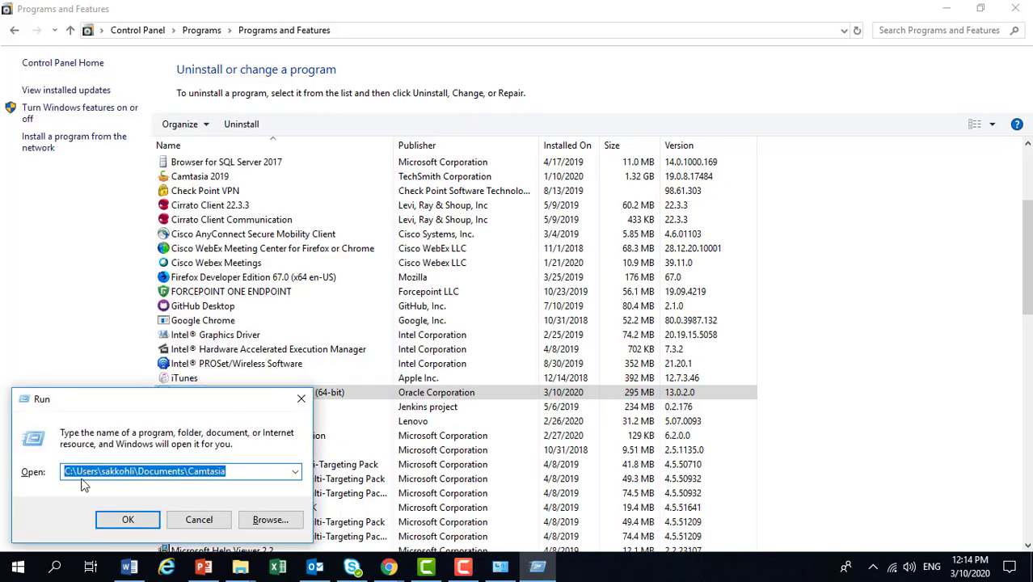
left_click_drag(73, 471, 307, 461)
type("\\")
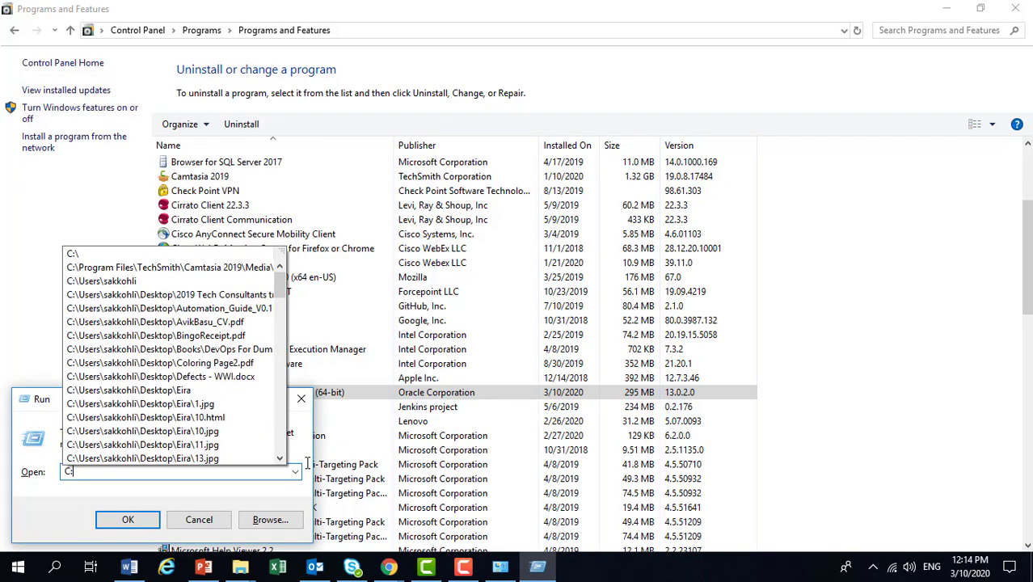
key("Return")
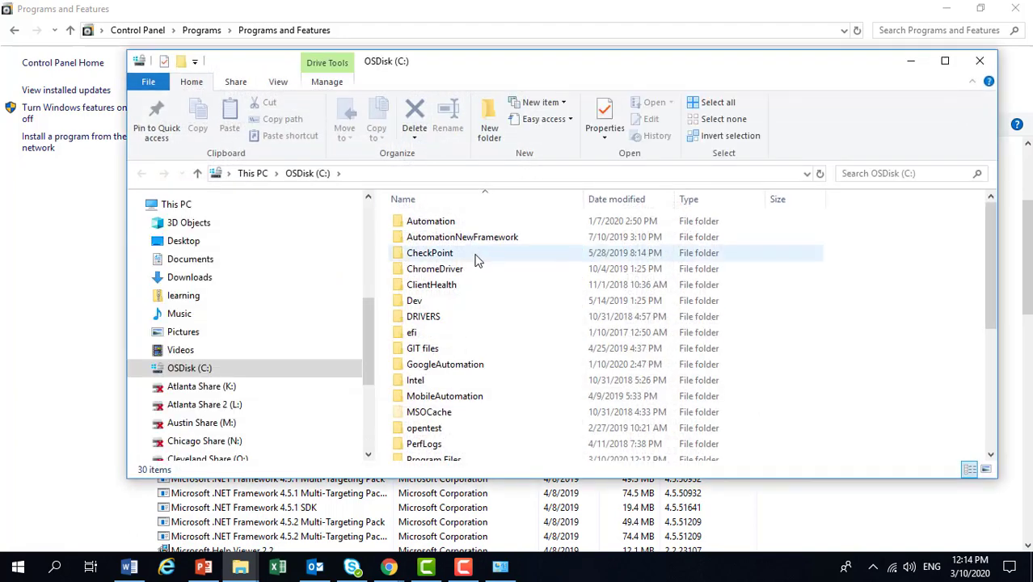
Browse to the folder C:\Program Files\Java\jdk-13.0.2 and move its window aside to uncover the Control Panel.
left_click(416, 416)
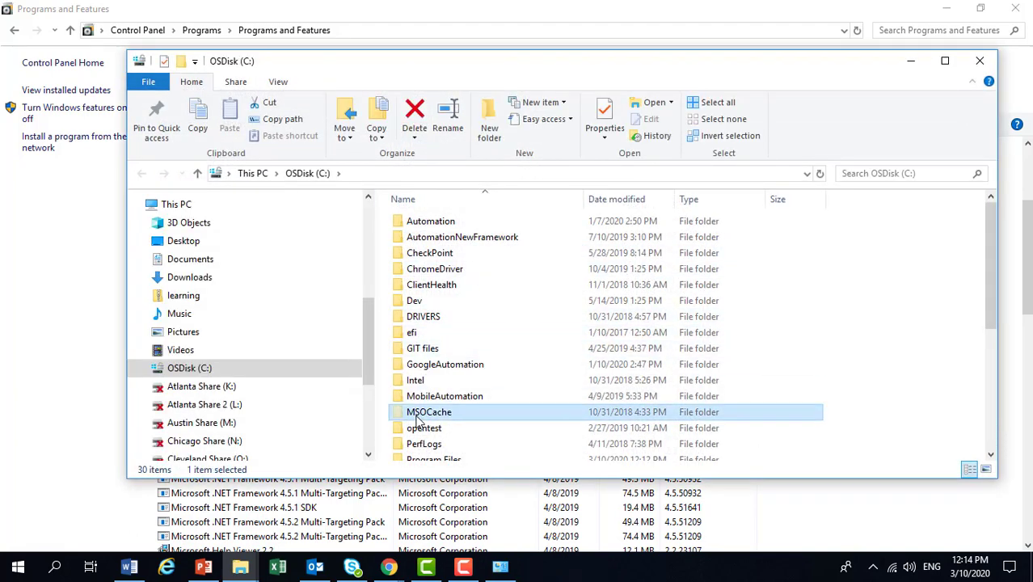
key("p")
scroll(469, 422, "down", 2)
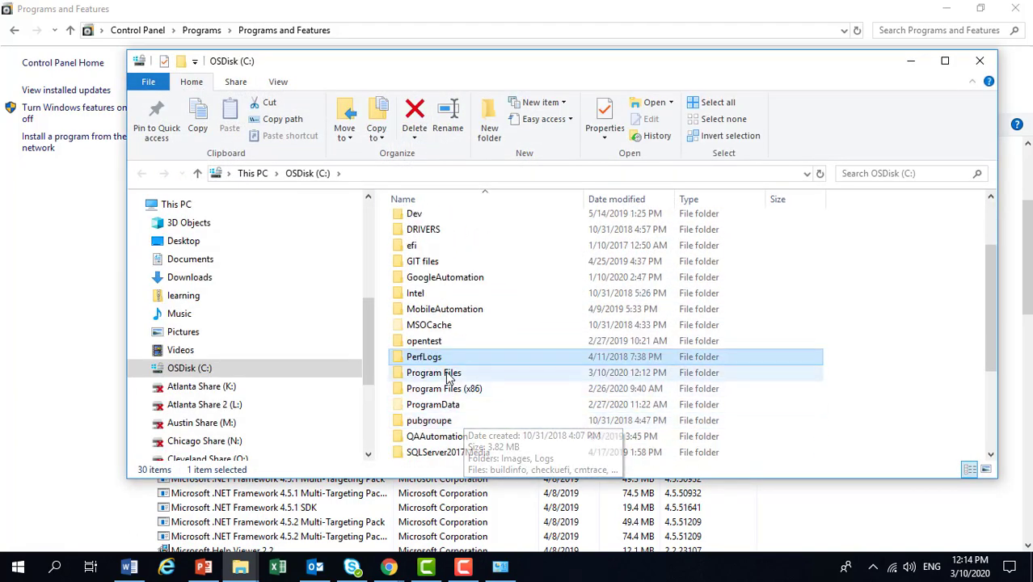
double_click(447, 373)
scroll(456, 382, "down", 2)
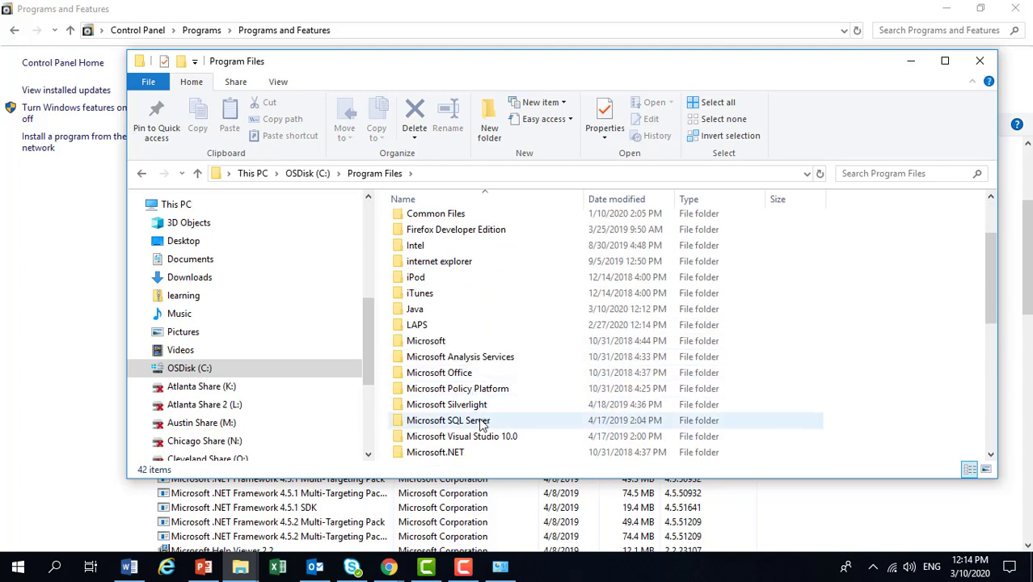
double_click(453, 301)
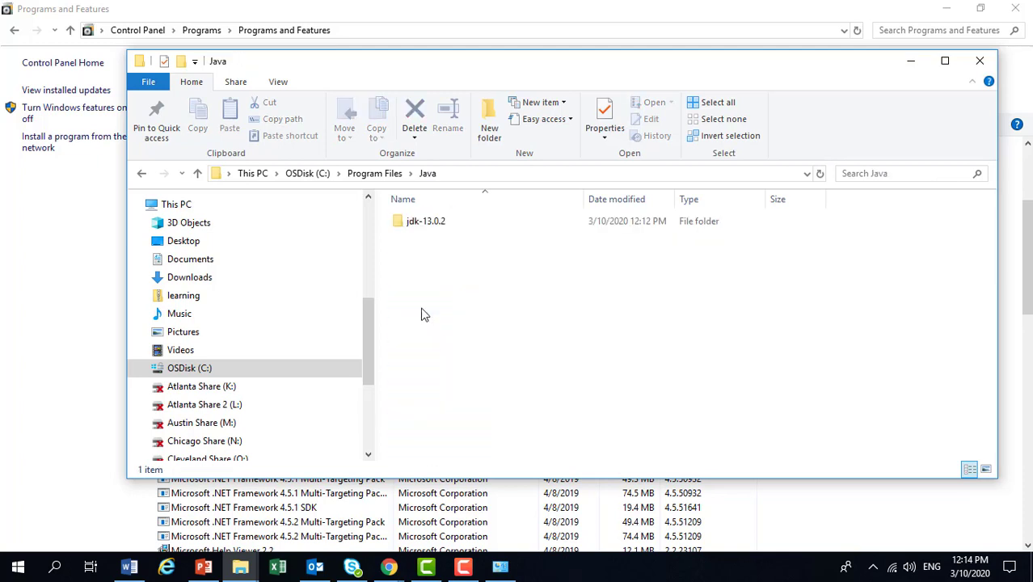
double_click(449, 230)
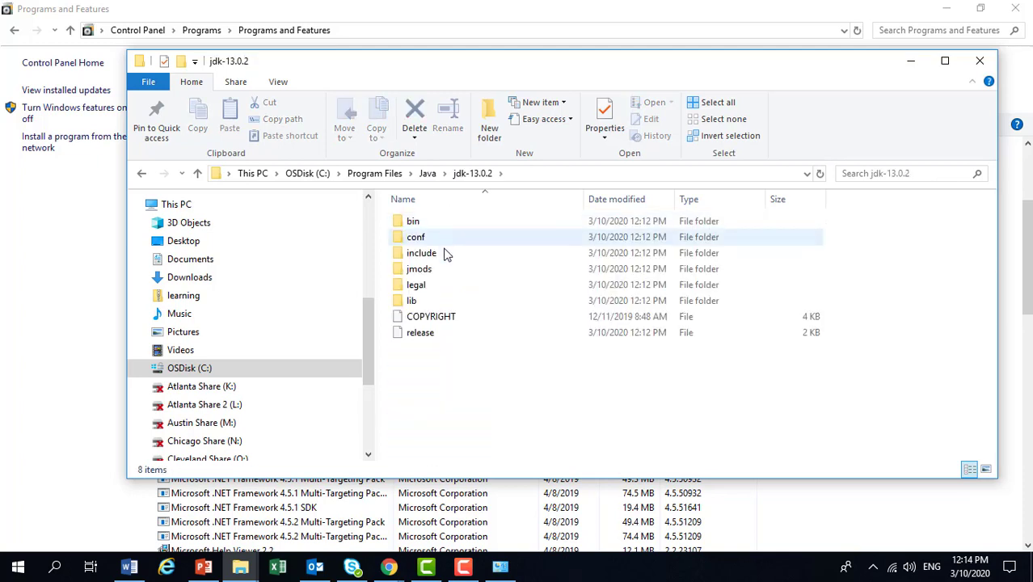
left_click_drag(493, 59, 628, 163)
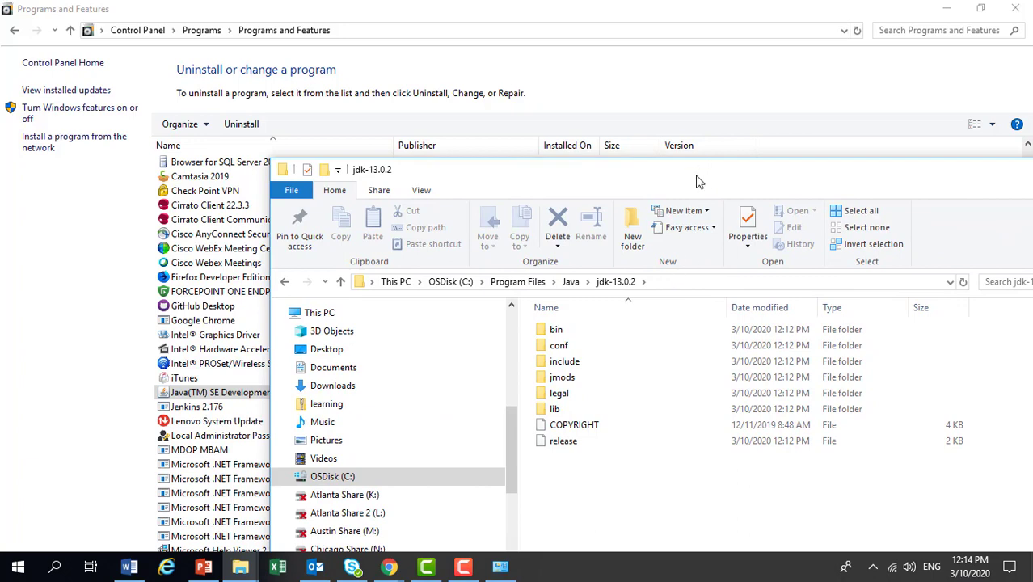
Open the Environment Variables dialog through the Control Panel's System and Security section and the advanced system settings.
left_click(62, 62)
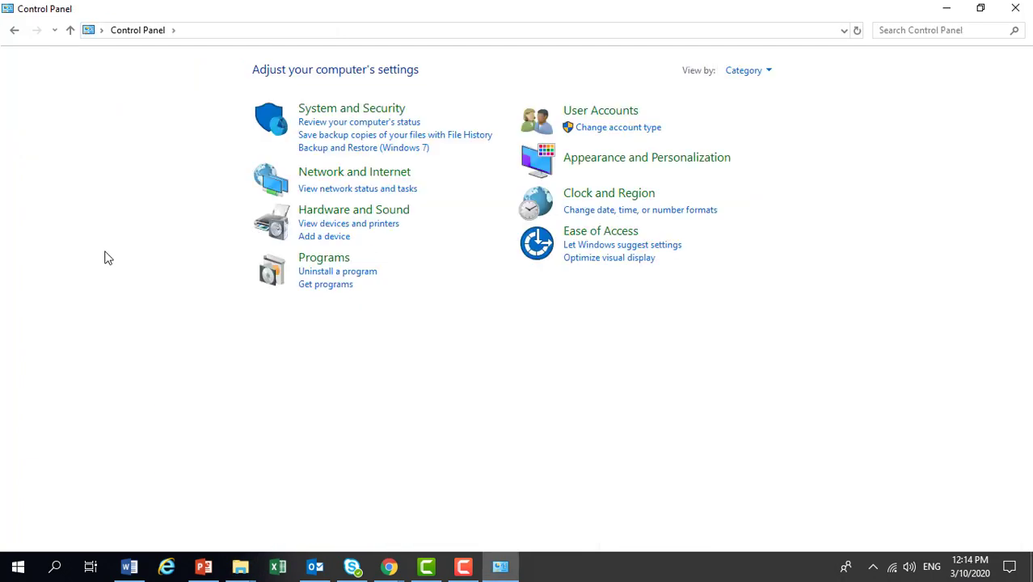
left_click(376, 110)
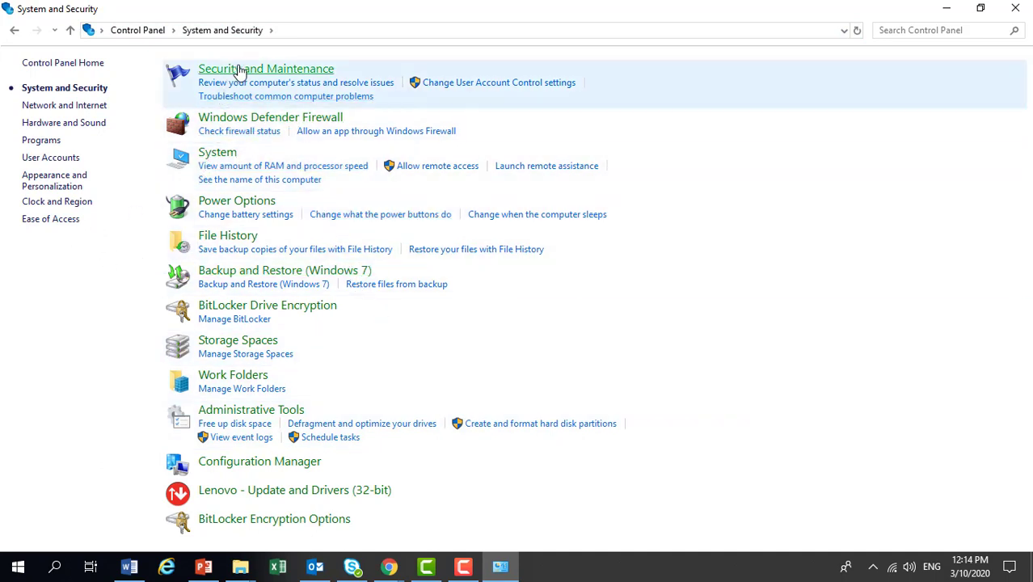
left_click(220, 153)
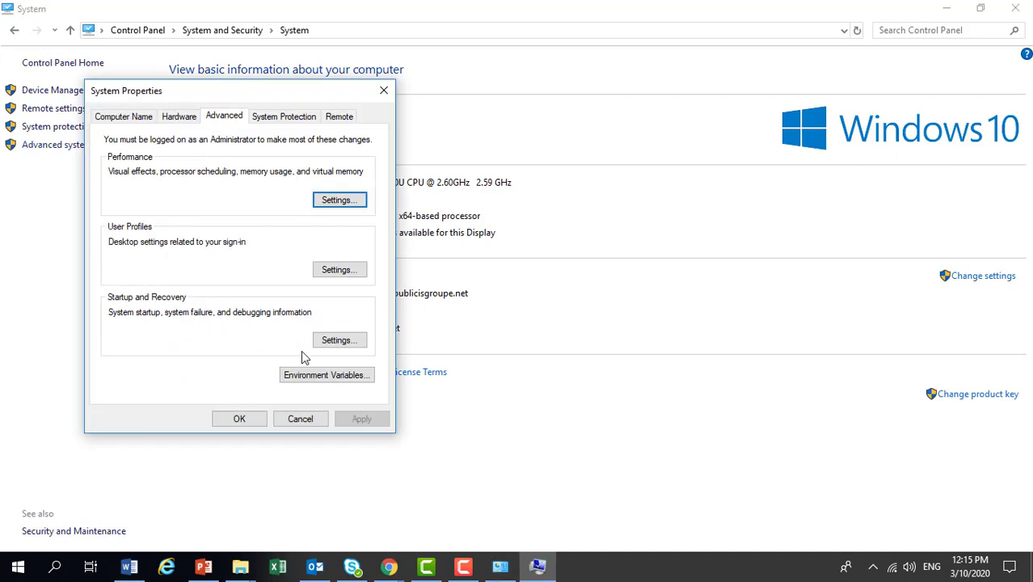
left_click(322, 376)
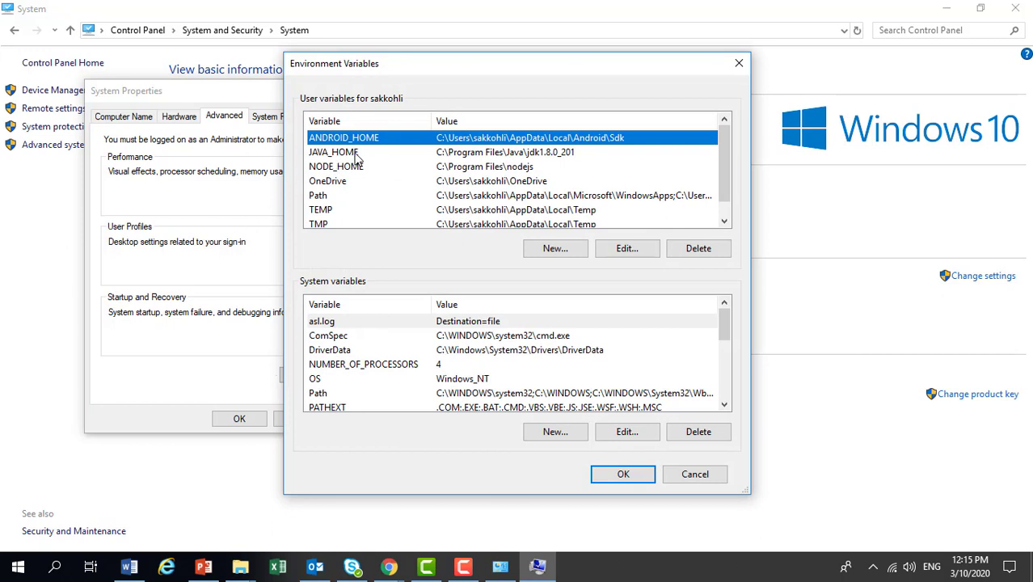
Set the JAVA_HOME user variable to C:\Program Files\Java\jdk-13.0.2, copying the path from the open JDK folder.
left_click(526, 155)
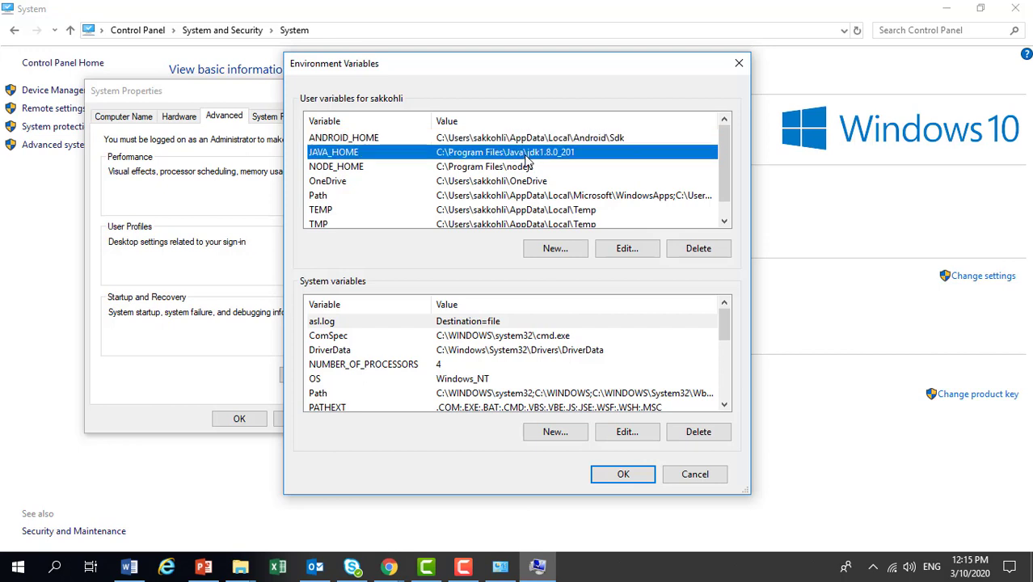
left_click(619, 250)
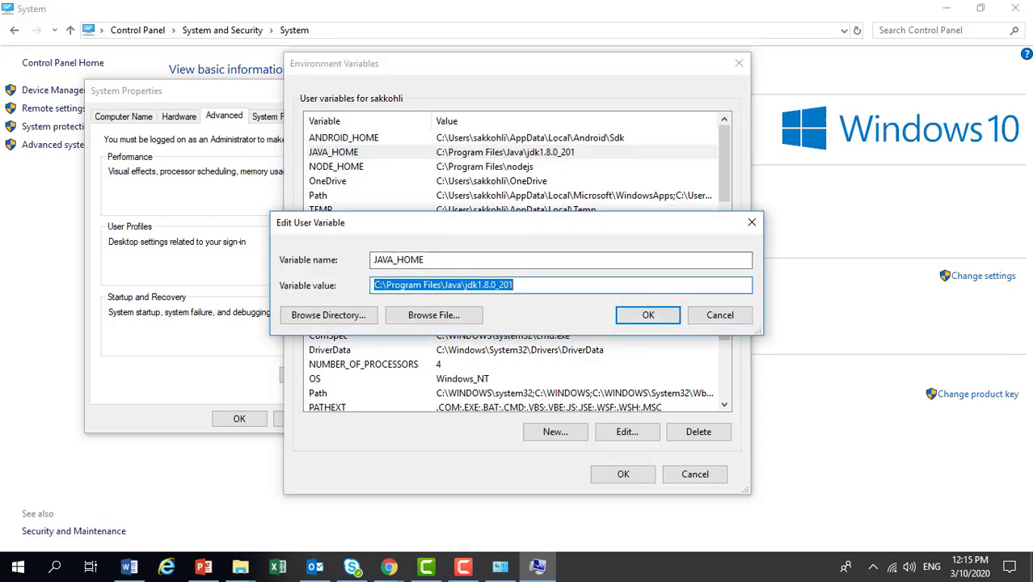
left_click(240, 566)
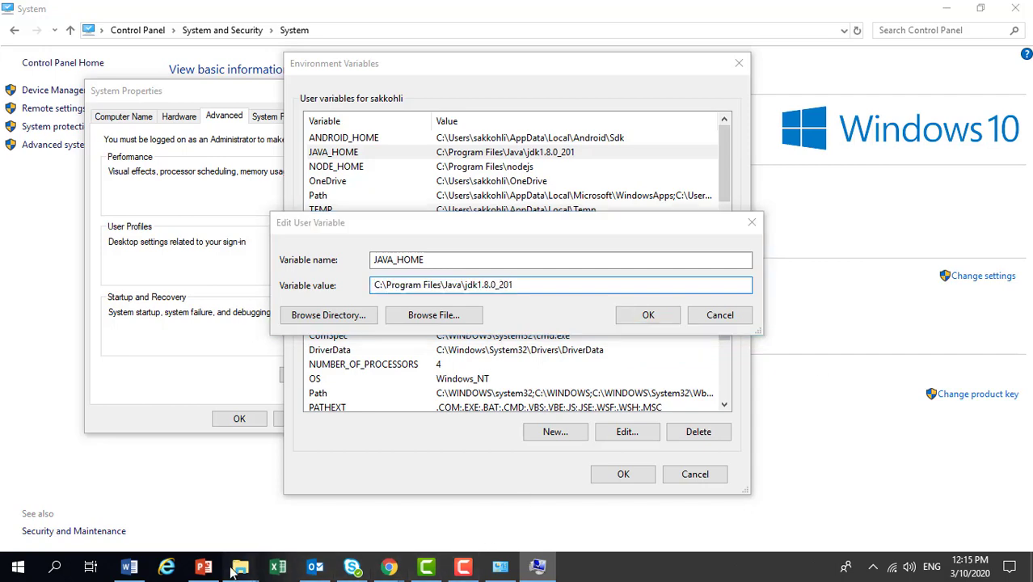
left_click(408, 506)
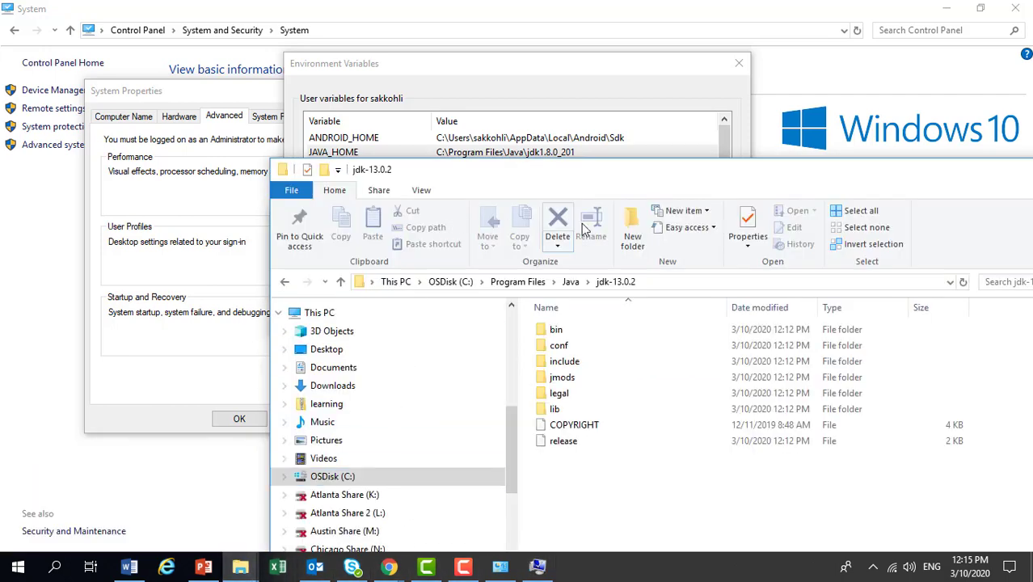
left_click(674, 280)
key("ctrl+c")
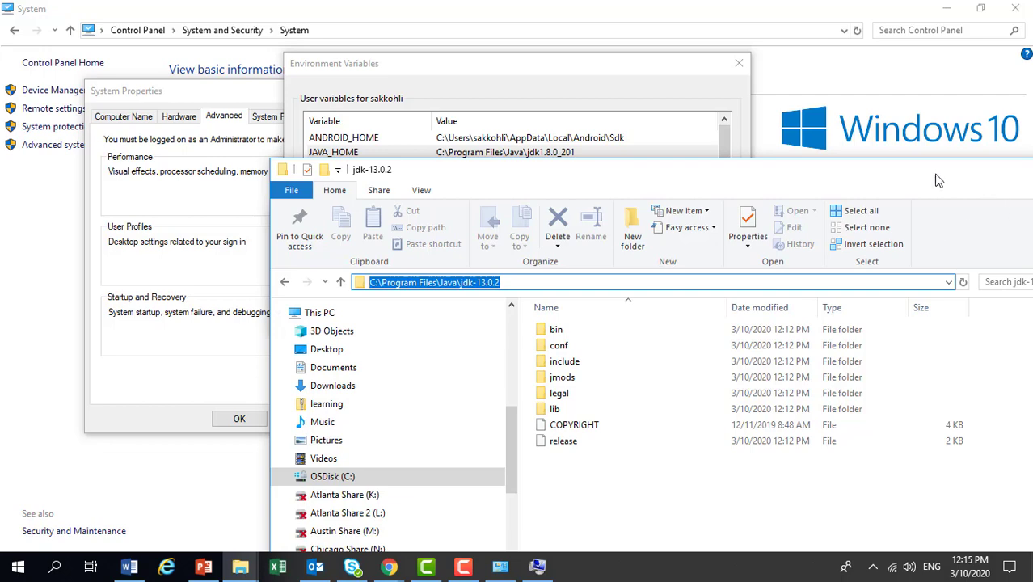
left_click_drag(934, 175, 708, 166)
left_click(814, 166)
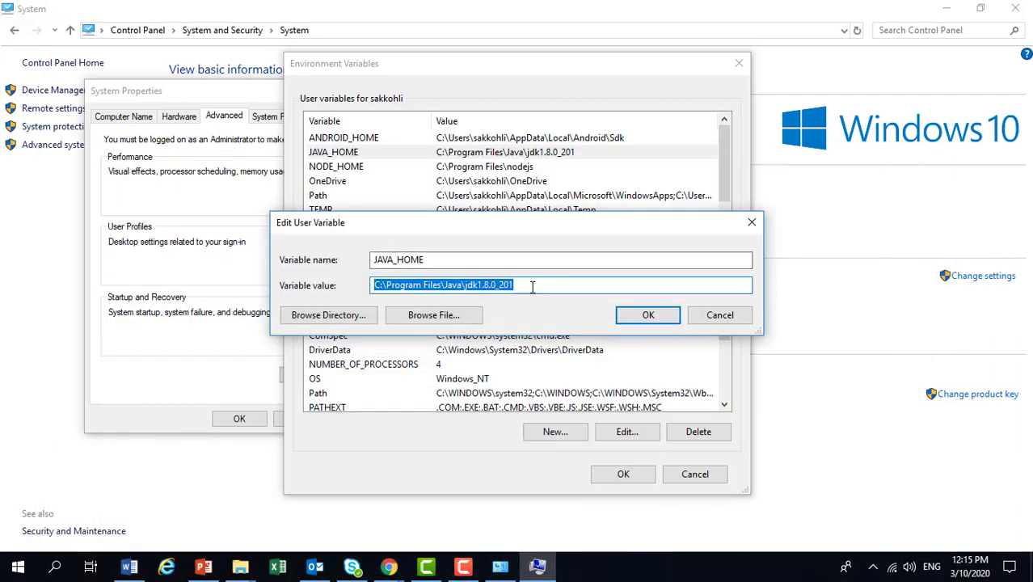
left_click_drag(517, 284, 353, 275)
key("ctrl+v")
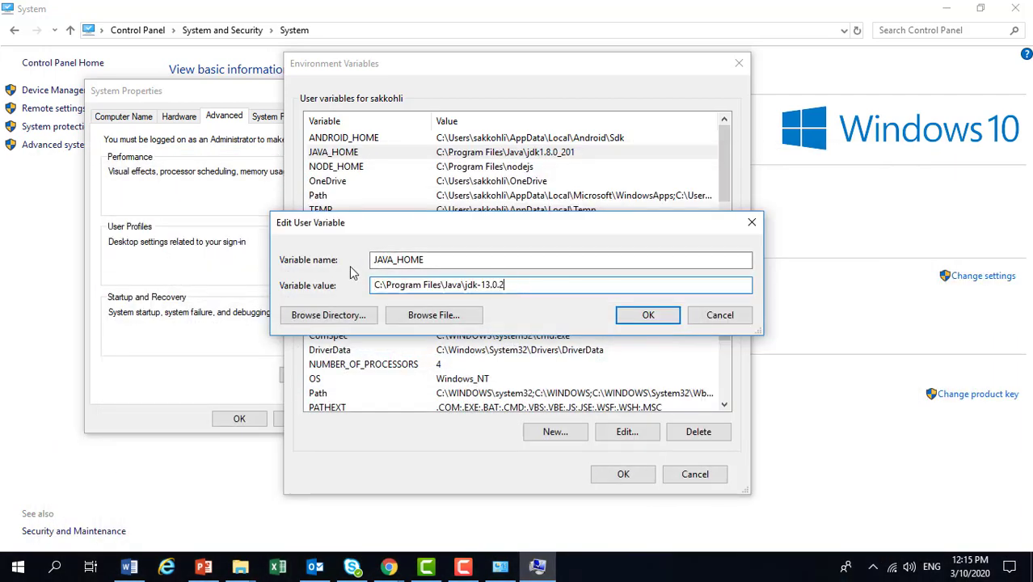
left_click(632, 318)
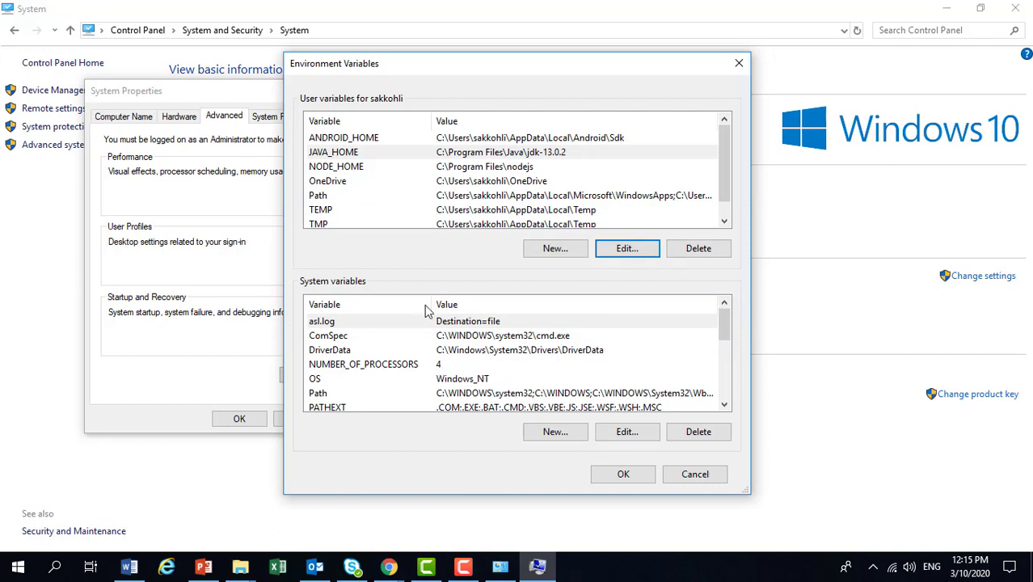
Inspect the entries of the user Path variable and close its editor without changes.
left_click(465, 196)
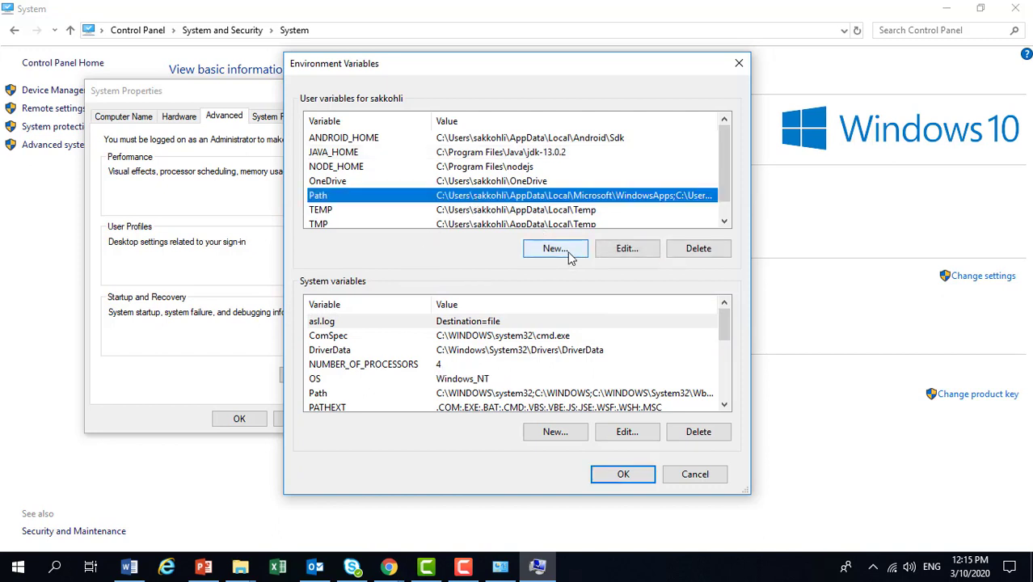
left_click(628, 251)
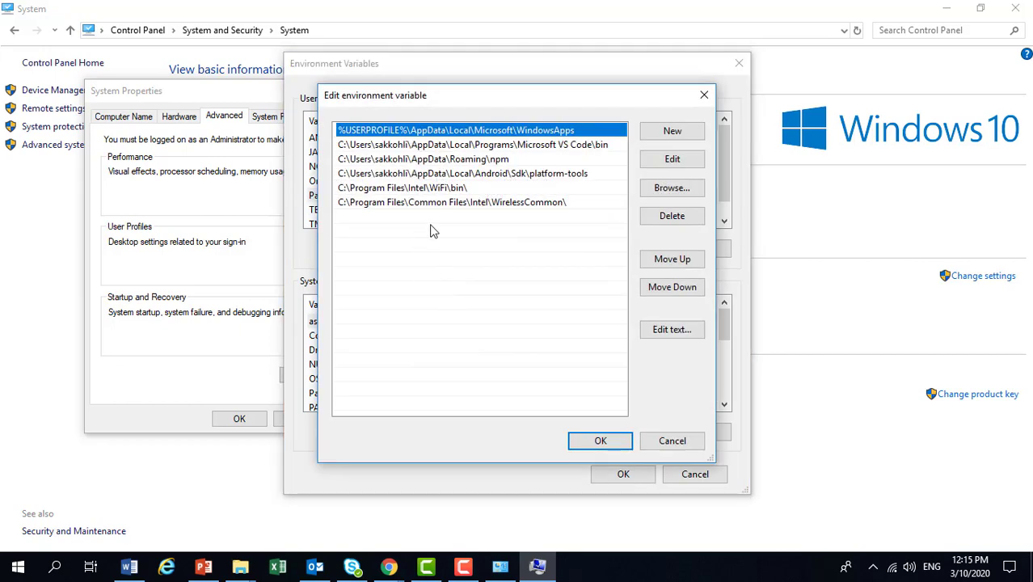
left_click(704, 95)
In the system Path variable, change the jdk1.8.0_201 entry to C:\Program Files\Java\jdk-13.0.2\bin using the copied JDK path.
scroll(475, 368, "down", 1)
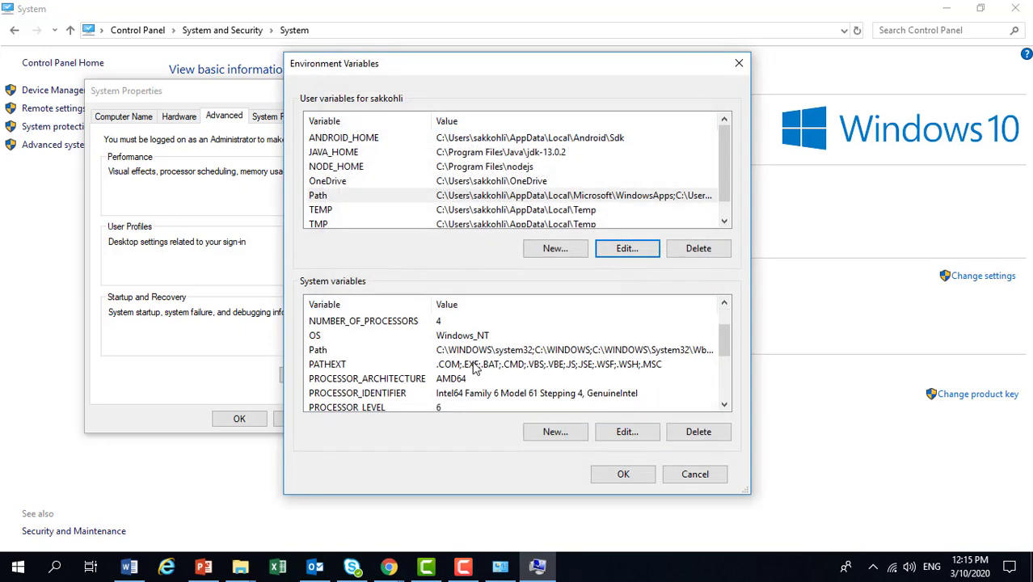
scroll(476, 367, "down", 2)
scroll(399, 391, "down", 1)
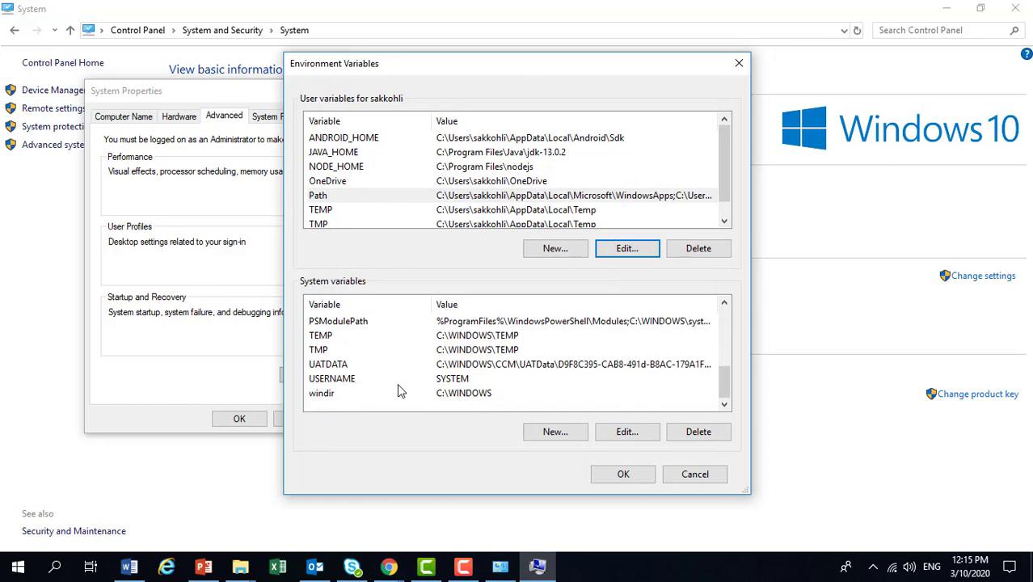
scroll(399, 391, "up", 4)
left_click(396, 395)
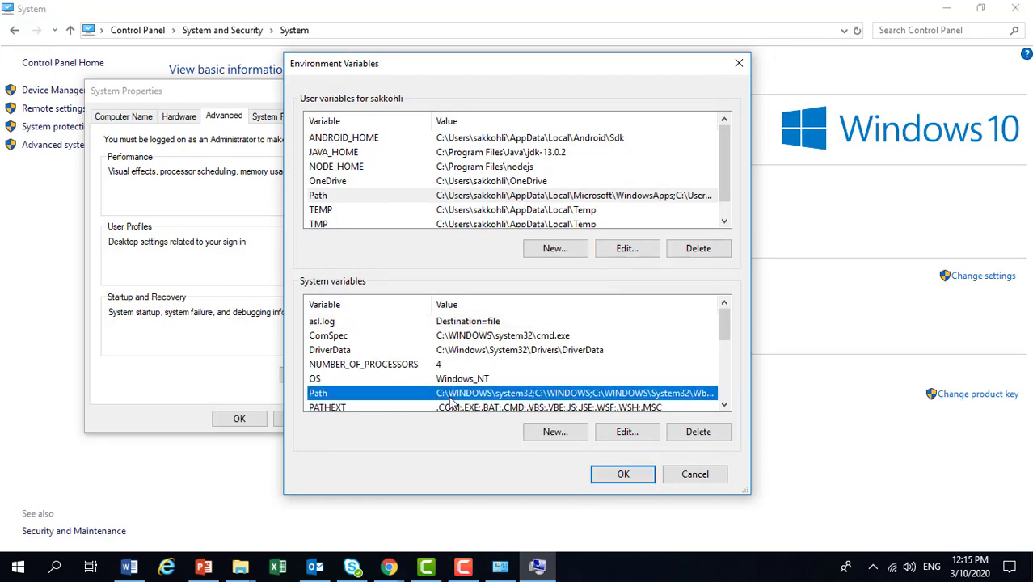
left_click(616, 434)
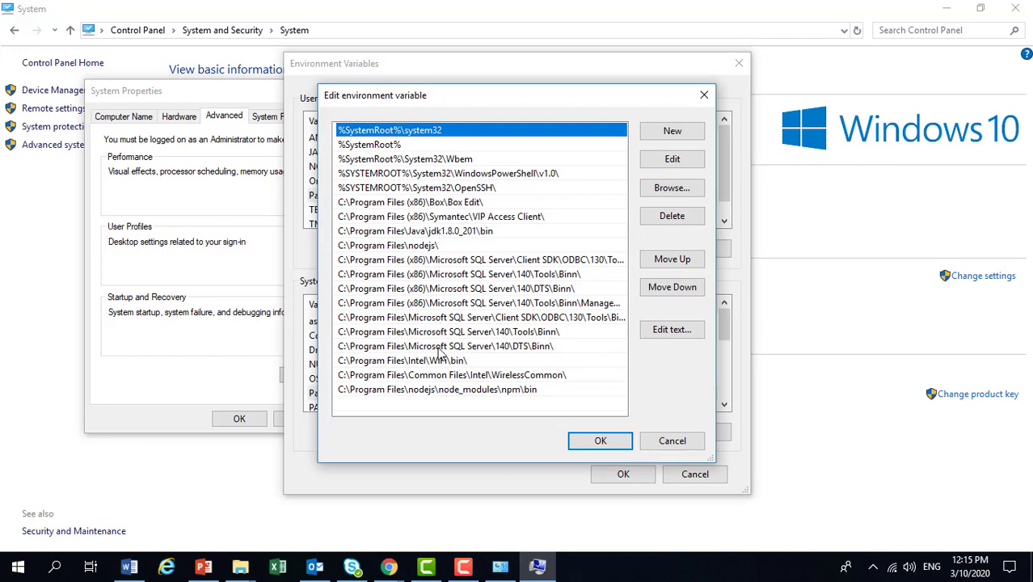
left_click(451, 232)
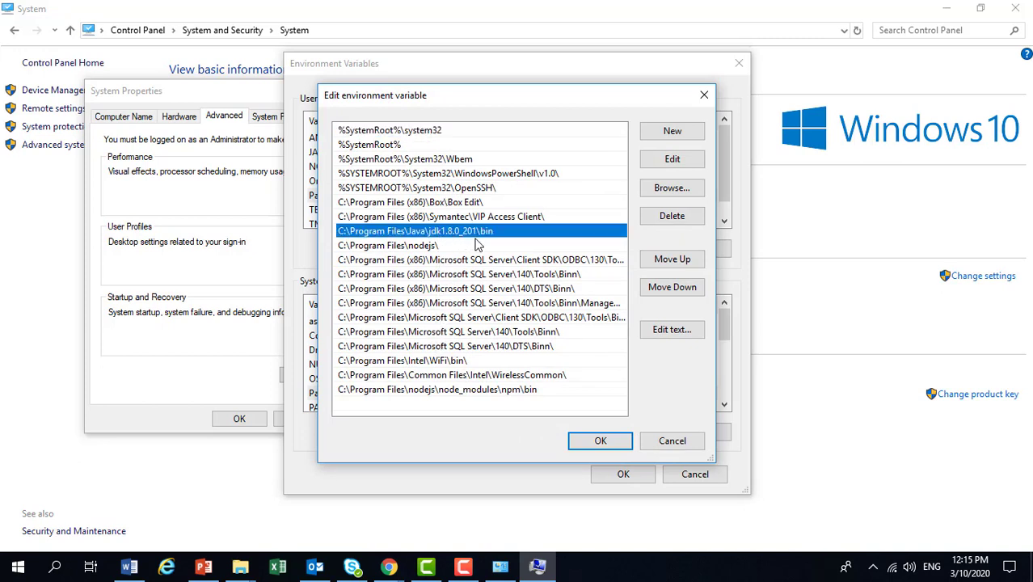
left_click(651, 160)
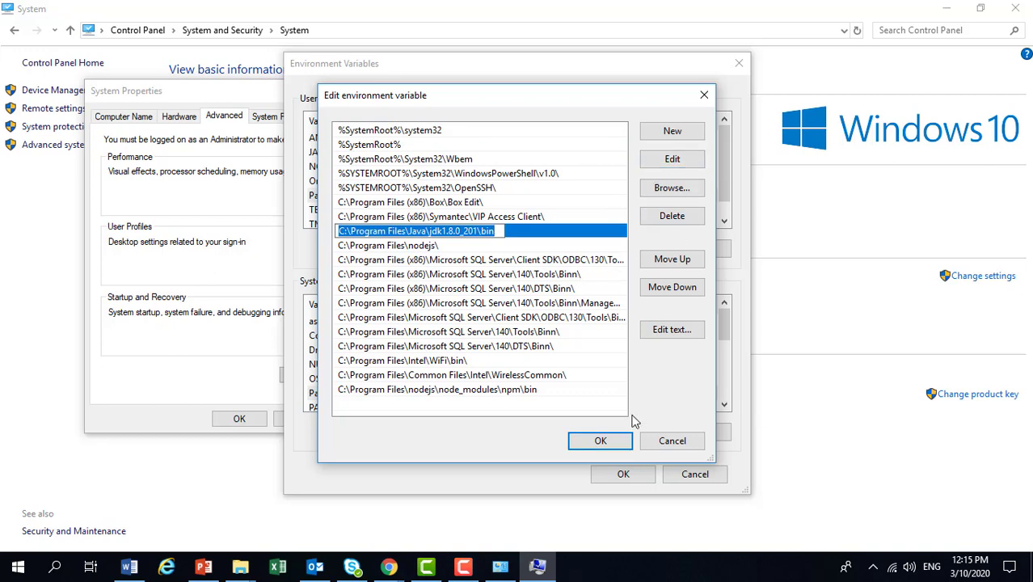
left_click(480, 231)
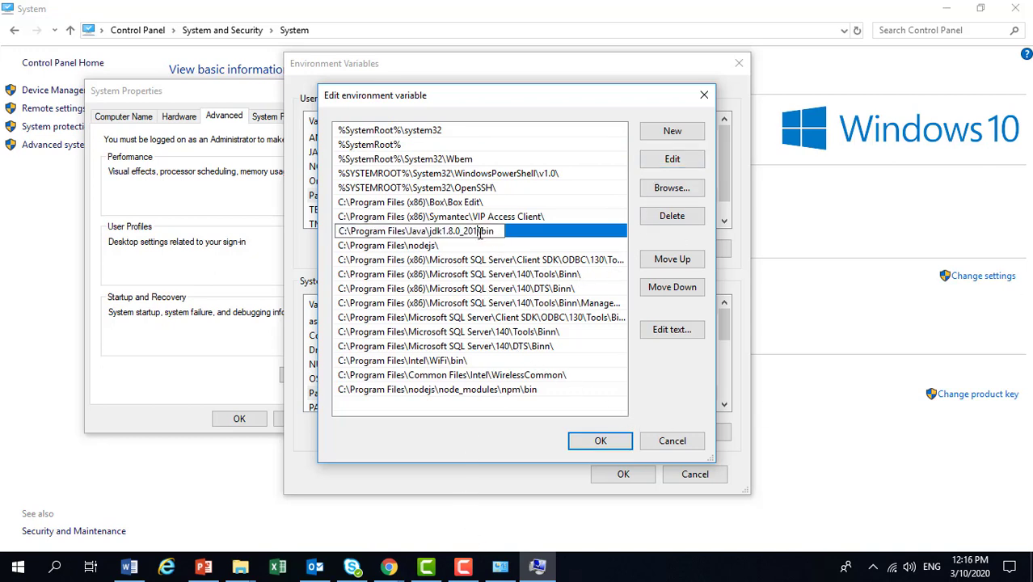
left_click_drag(482, 232, 319, 225)
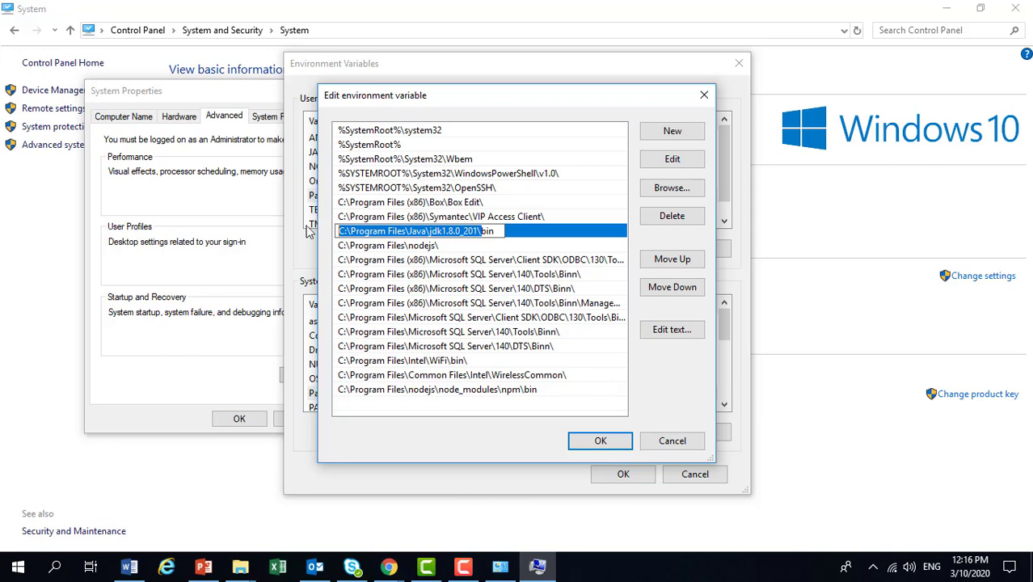
type("C:\\Program Files\\Java\\jdk-13.0.2\\")
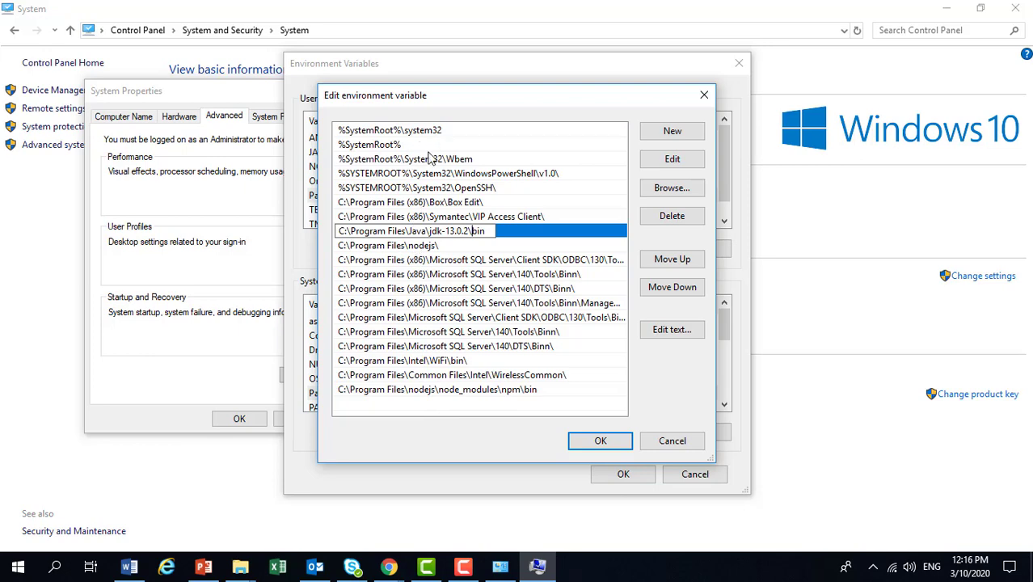
left_click(587, 442)
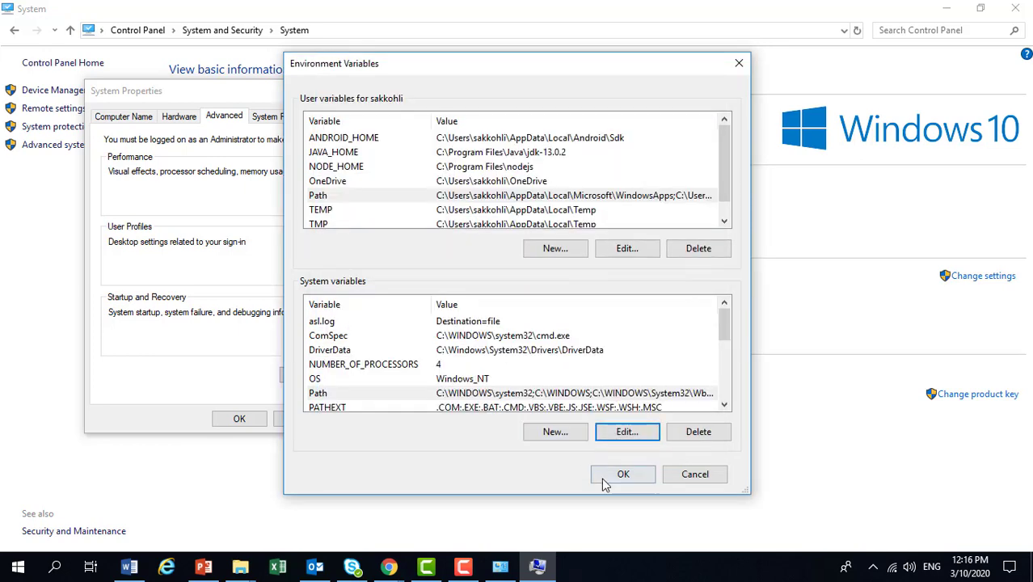
Save the environment variable changes, then clear the System and browser windows from view.
left_click(616, 478)
left_click(234, 419)
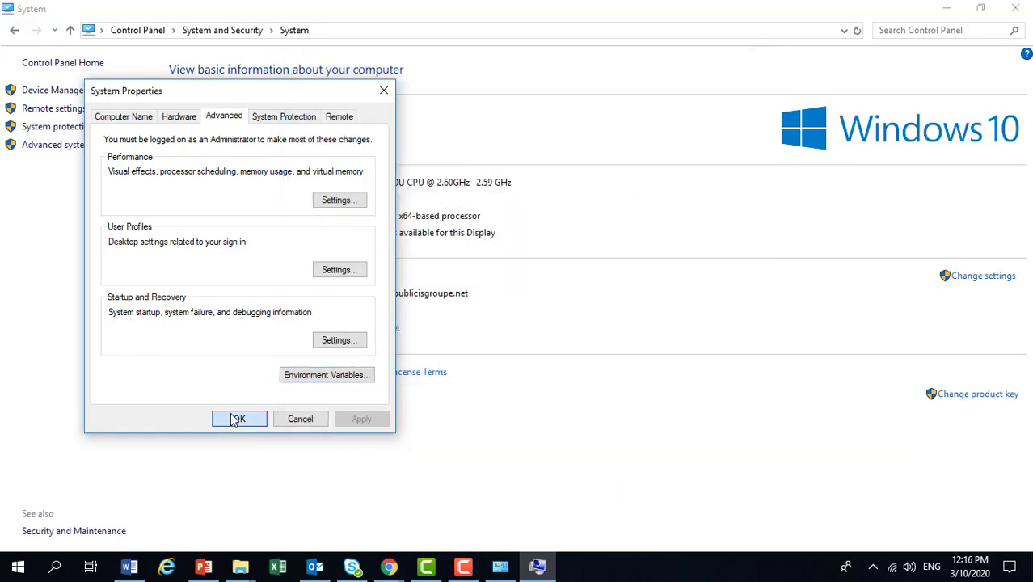
left_click(1015, 8)
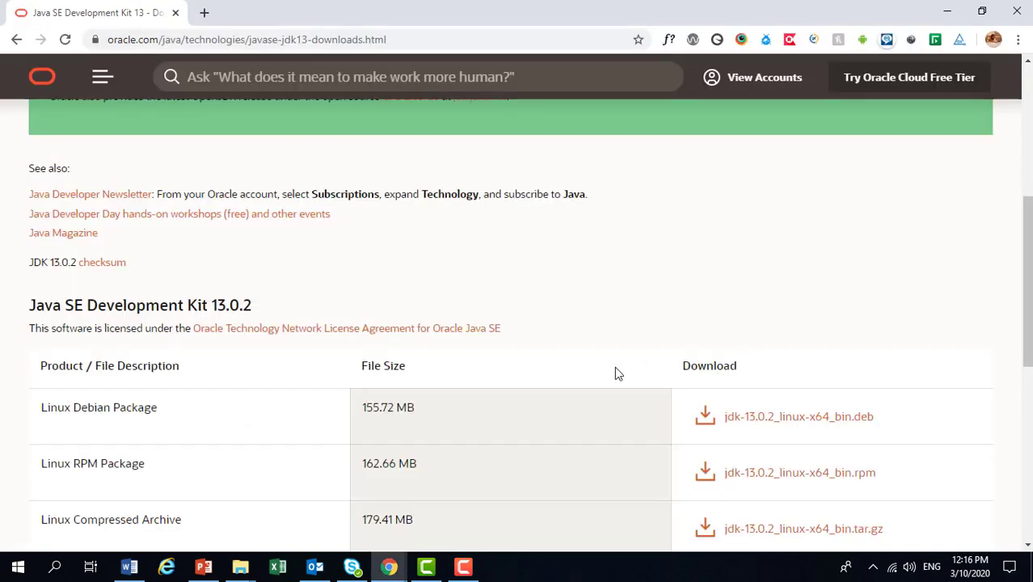
left_click(947, 11)
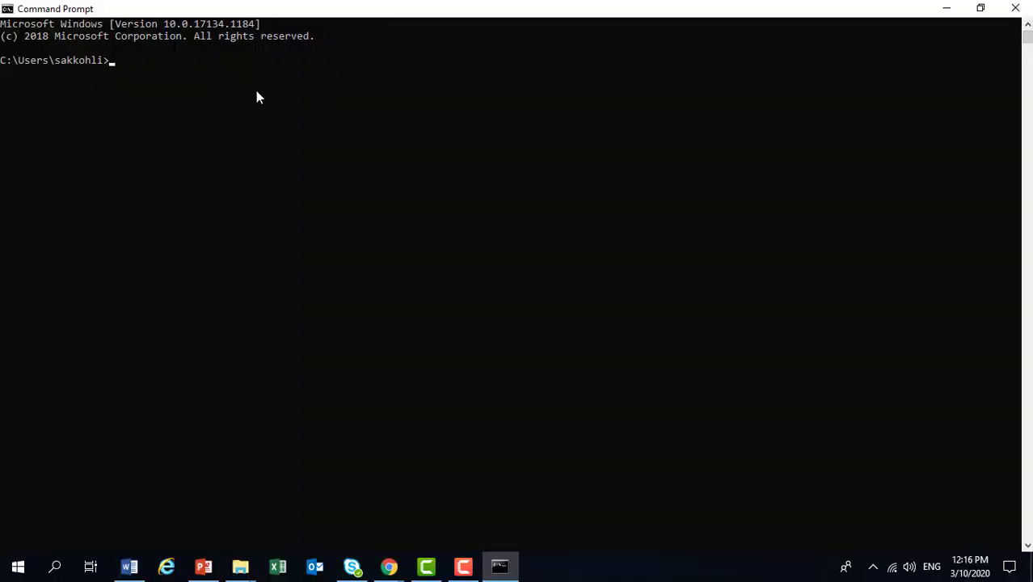
Run java -version in the Command Prompt and highlight the version line of its output.
type("java")
type("-version")
key("Return")
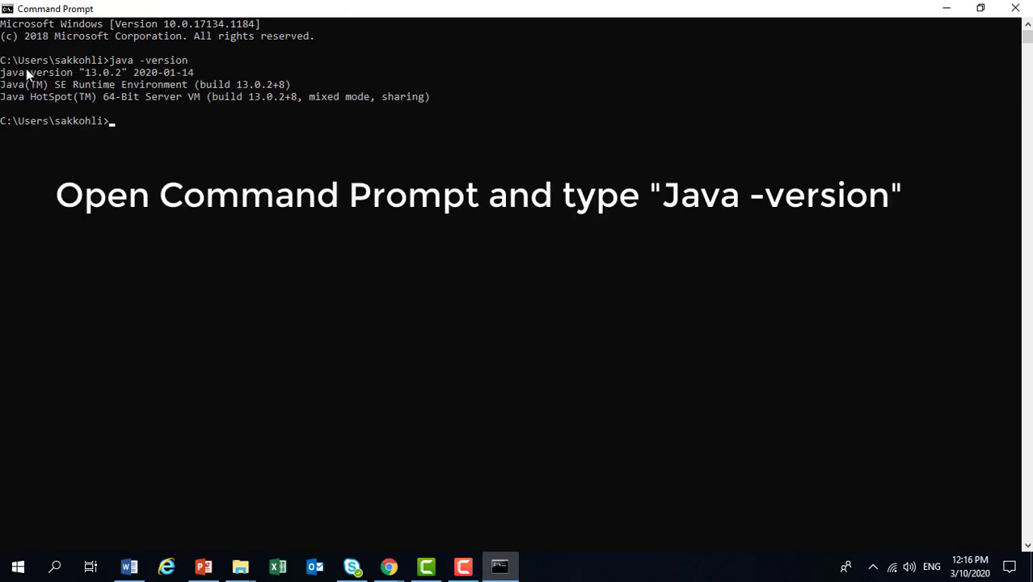
left_click_drag(3, 72, 197, 74)
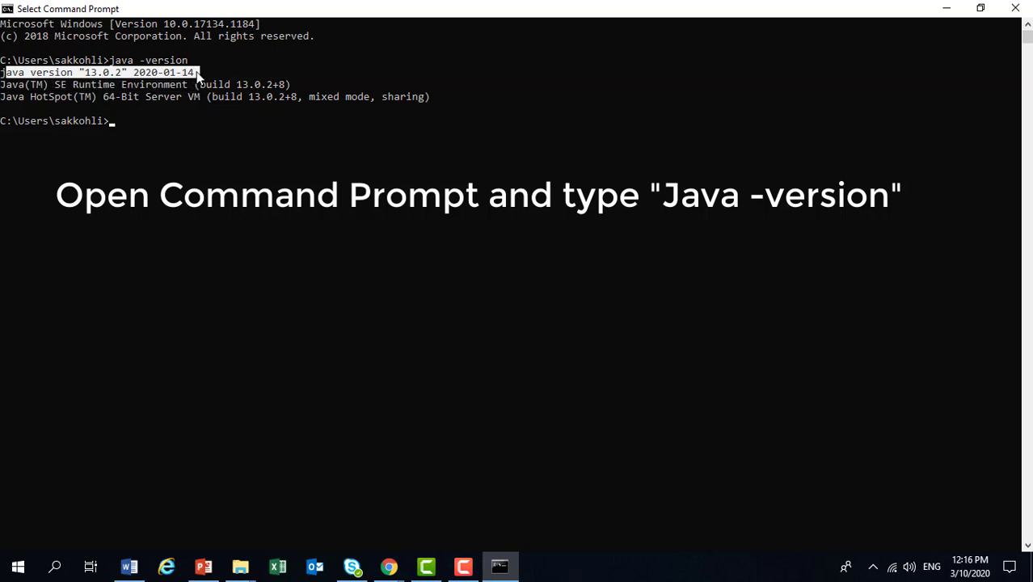